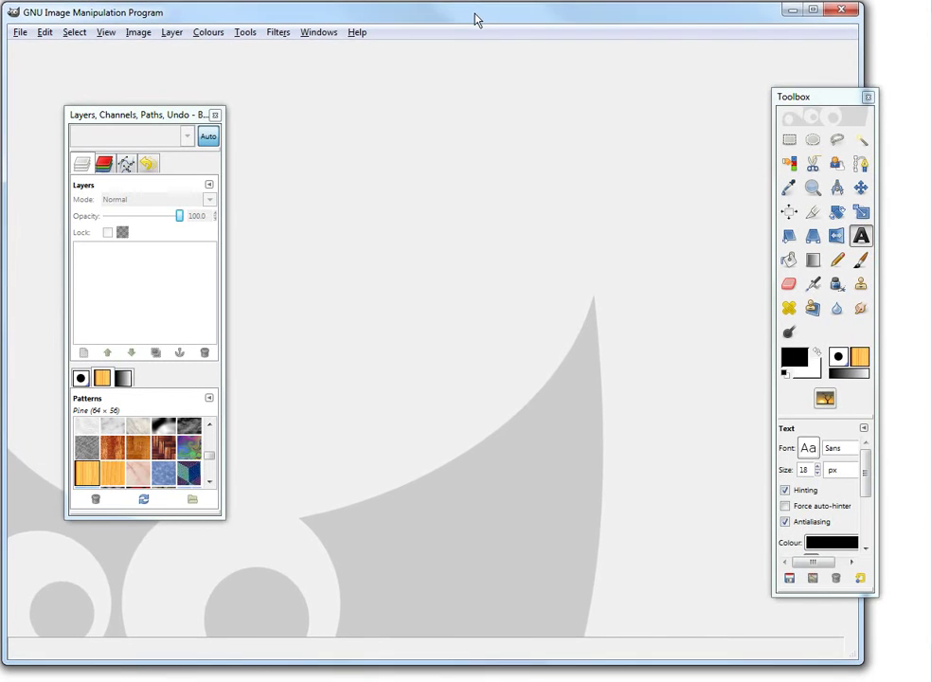
Step: Create a new 640×400 image and type 'MATH EASY SOLUTIONS' in a text box near its top left
{"action": "left_click", "coordinate": [21, 30]}
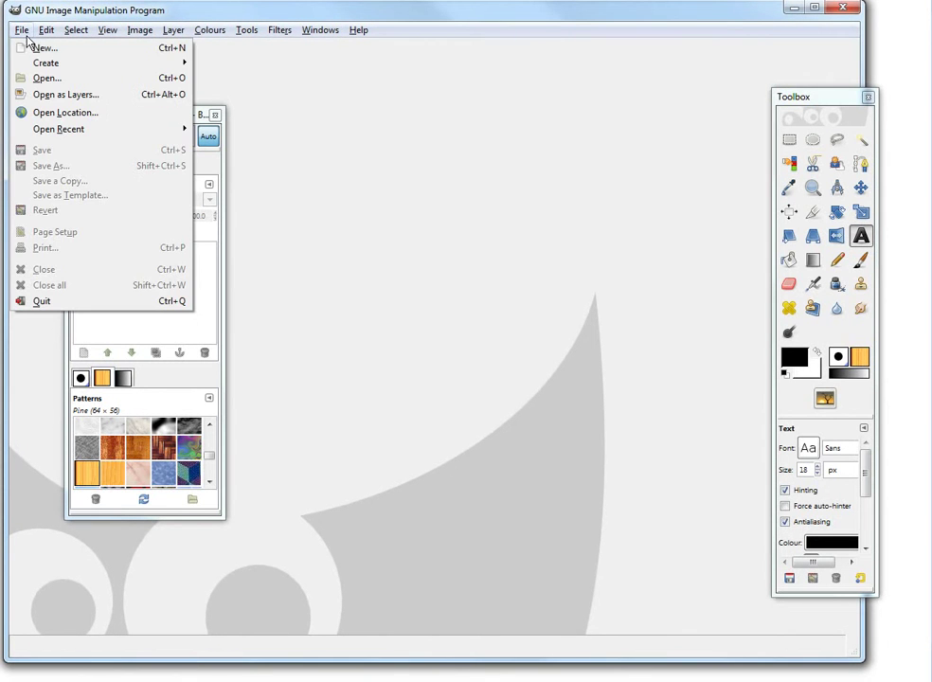
{"action": "left_click", "coordinate": [52, 51]}
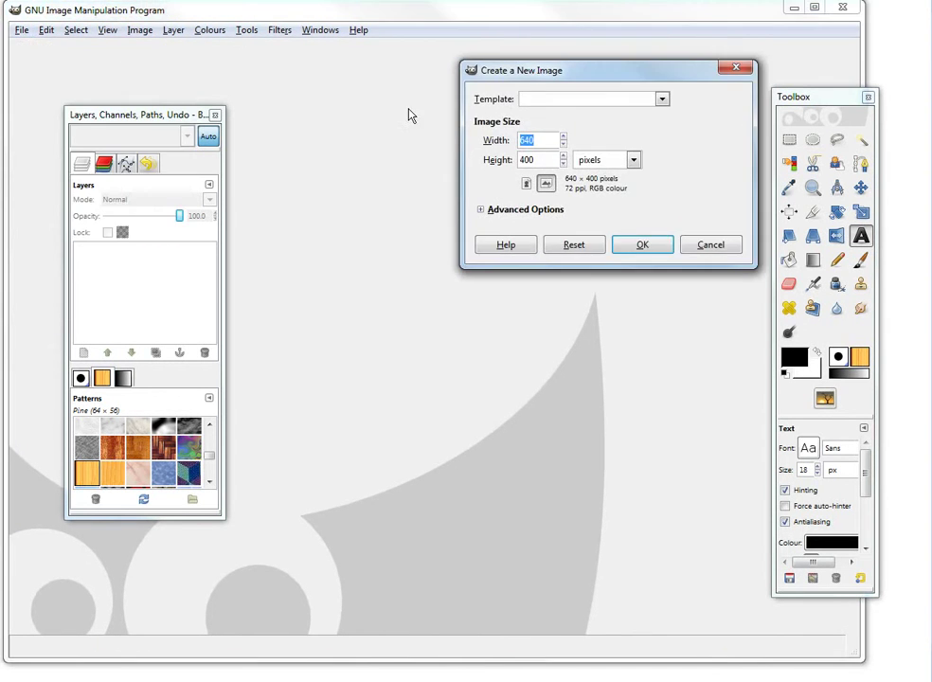
{"action": "left_click", "coordinate": [643, 245]}
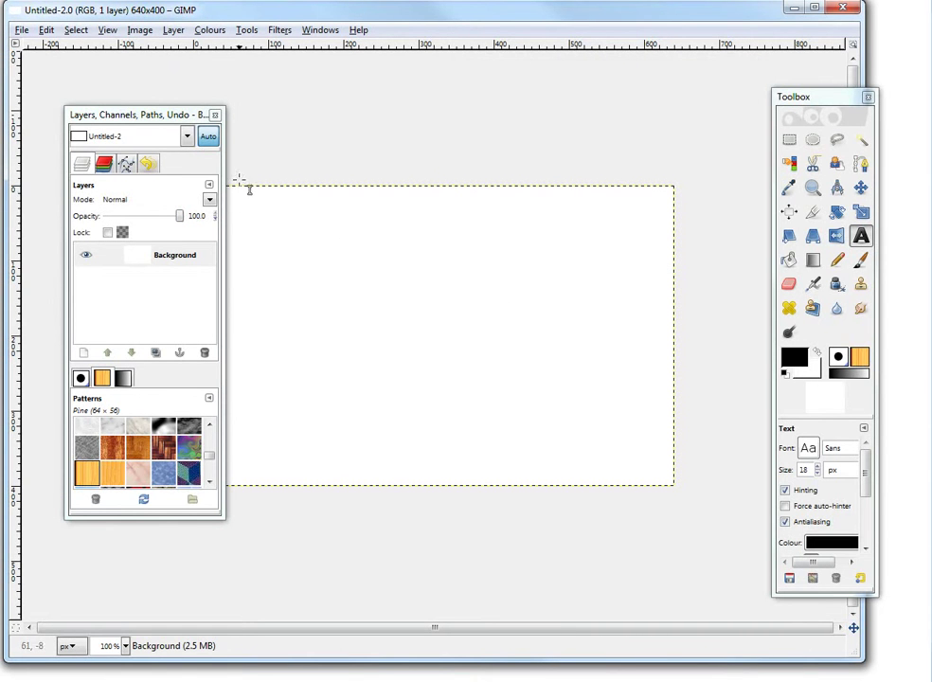
{"action": "left_click_drag", "start_coordinate": [242, 229], "coordinate": [577, 333]}
{"action": "type", "text": "M"}
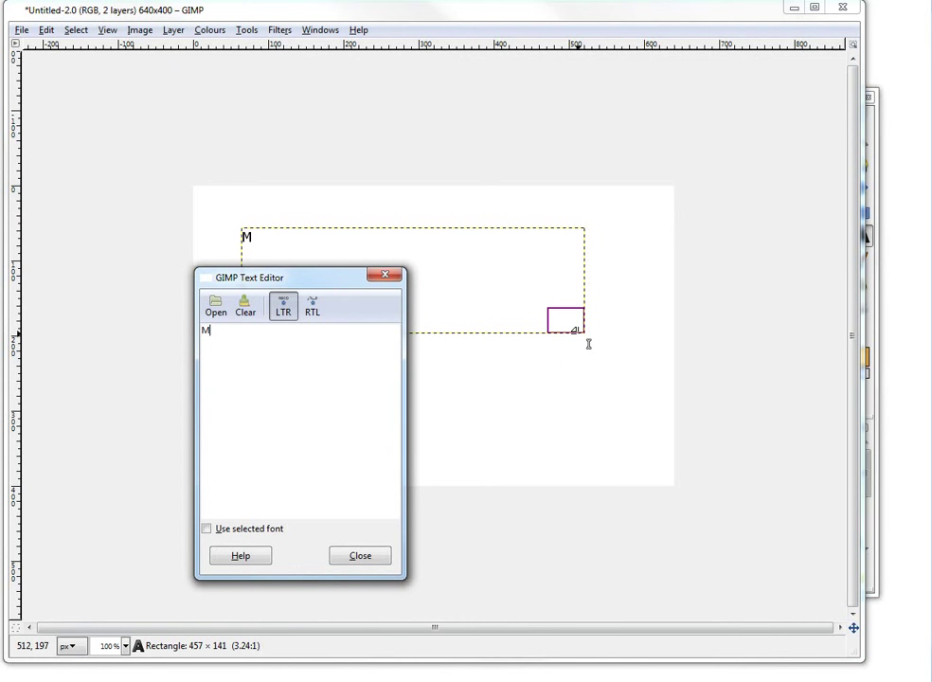
{"action": "type", "text": "ATH EAS"}
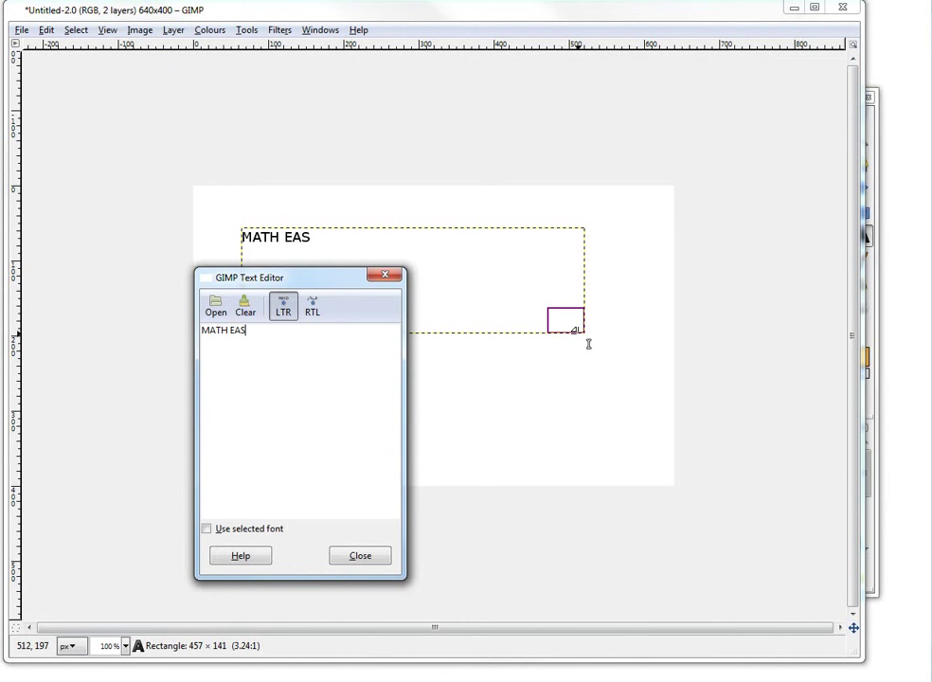
{"action": "type", "text": "Y SOLUTIONS"}
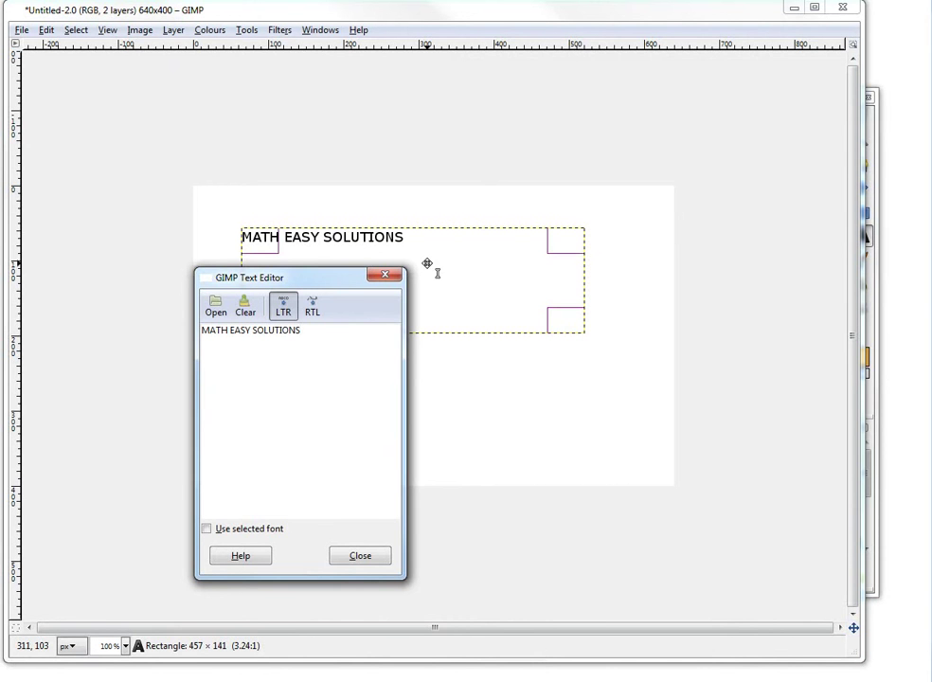
Step: Switch the title font to Sans Bold and nudge its size up
{"action": "left_click", "coordinate": [383, 277]}
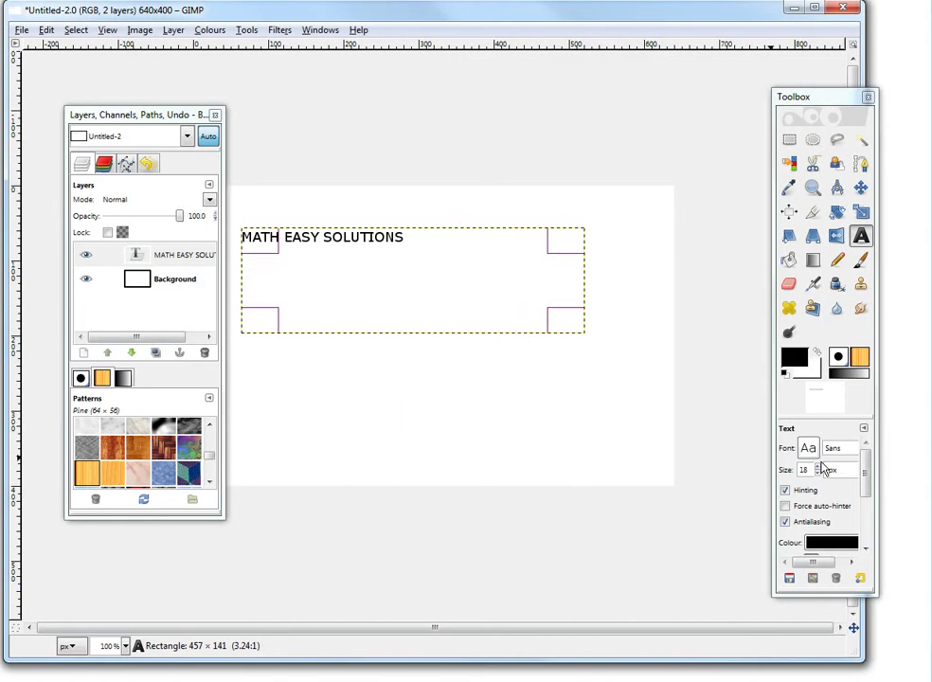
{"action": "scroll", "coordinate": [821, 471], "scroll_direction": "up", "scroll_amount": 13}
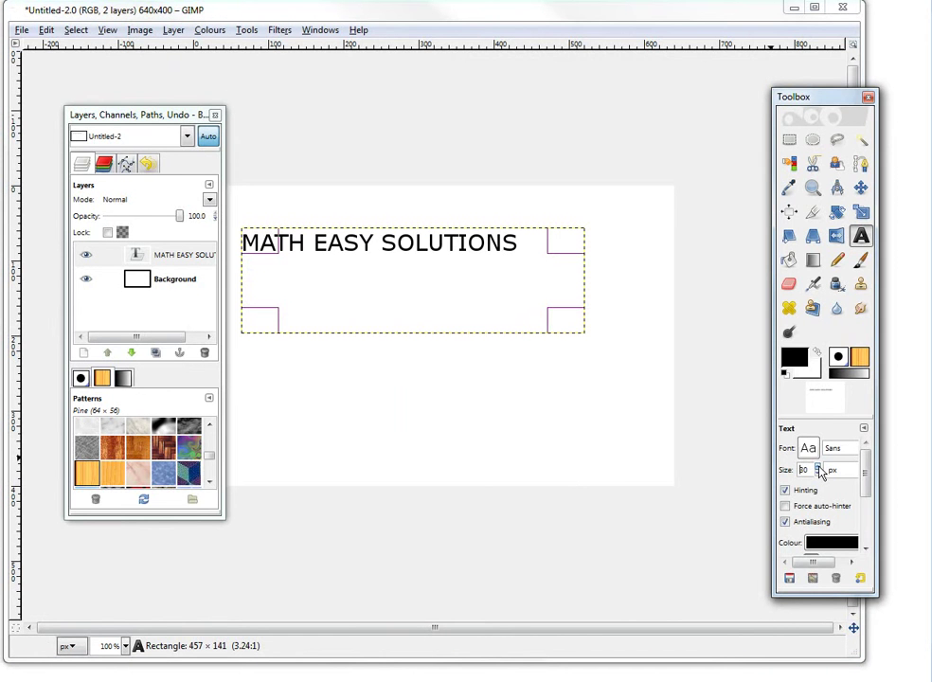
{"action": "left_click_drag", "start_coordinate": [878, 454], "coordinate": [902, 454]}
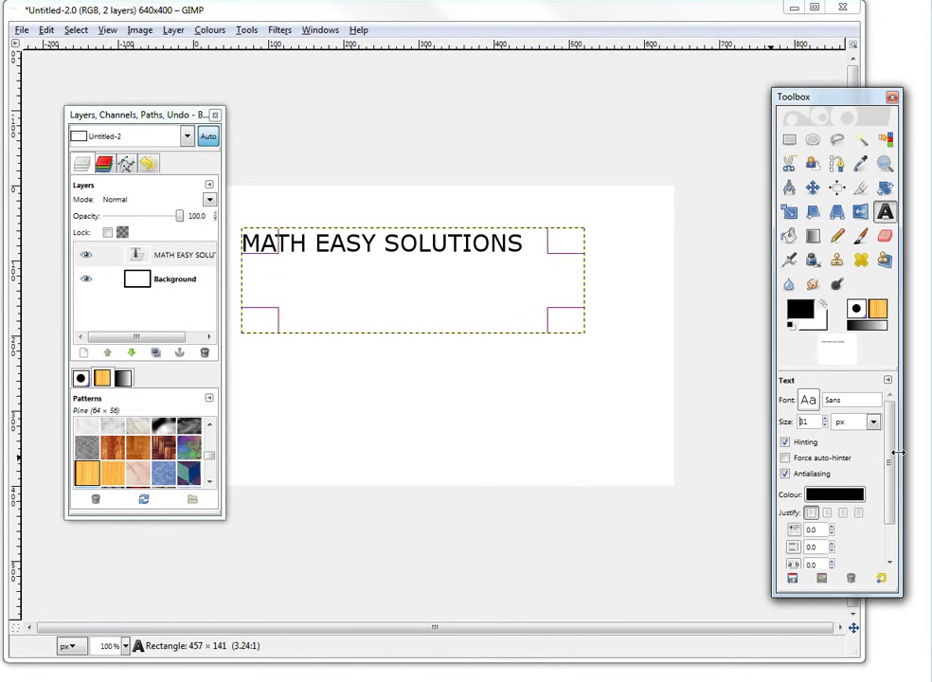
{"action": "left_click", "coordinate": [808, 400]}
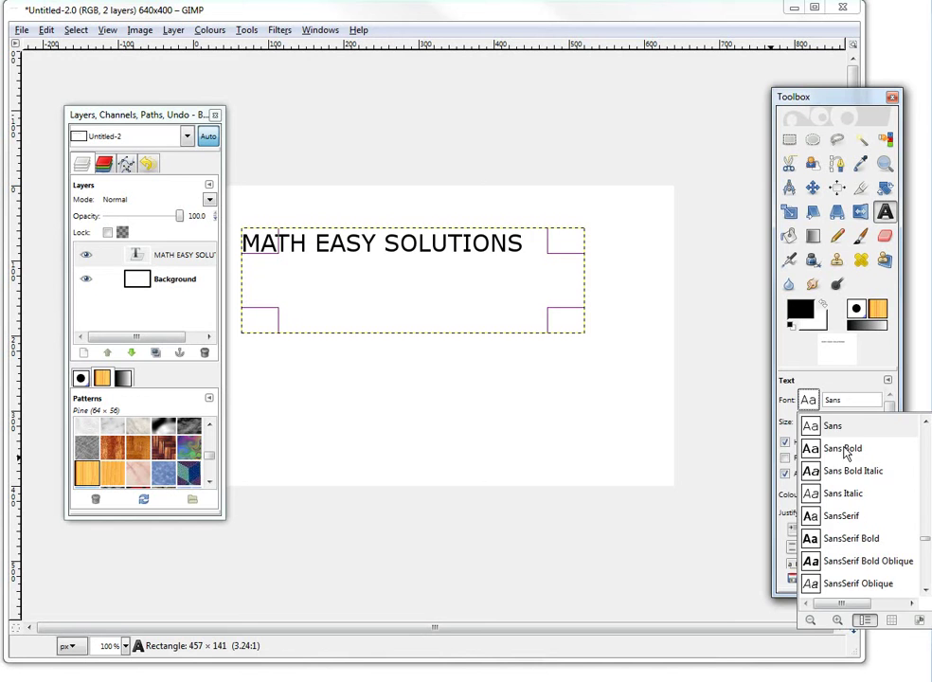
{"action": "left_click", "coordinate": [846, 450]}
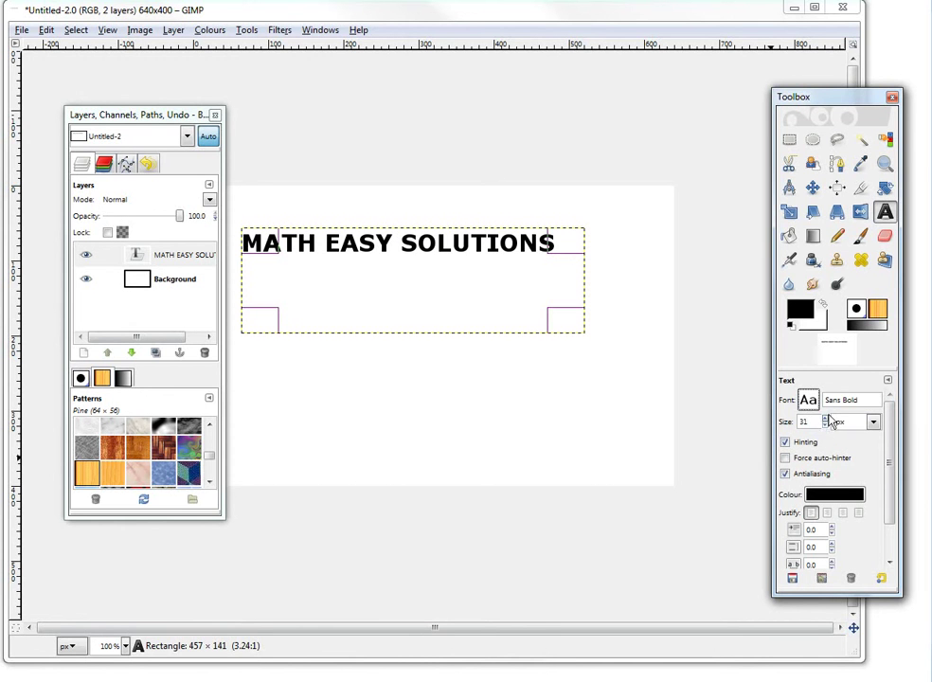
{"action": "left_click", "coordinate": [826, 419]}
{"action": "left_click", "coordinate": [826, 420]}
{"action": "left_click", "coordinate": [826, 419]}
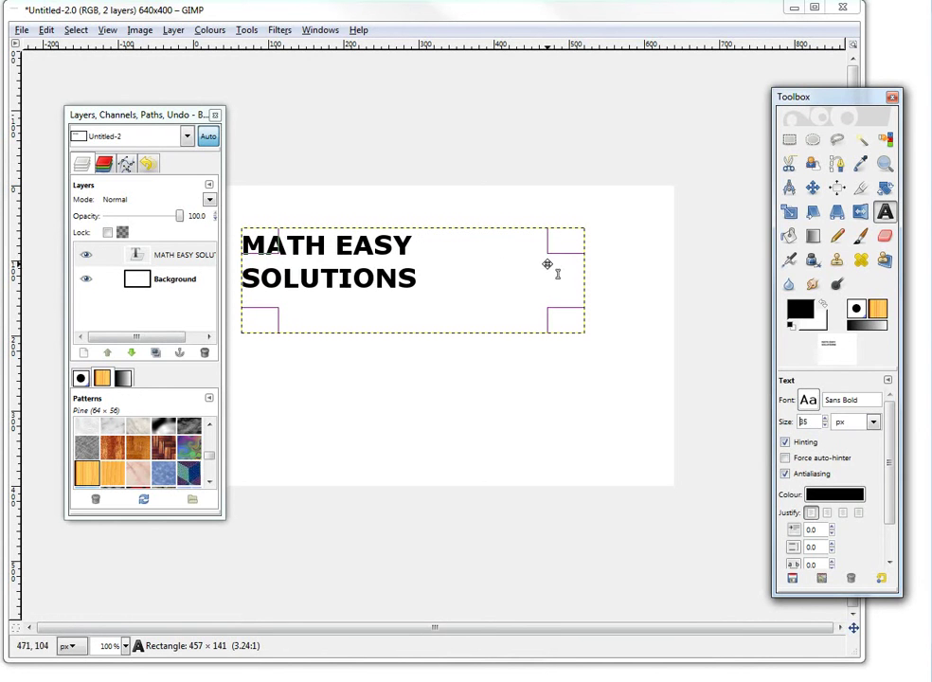
Step: Enlarge the text to 83 px and resize its box so the title wraps onto two lines
{"action": "left_click_drag", "start_coordinate": [569, 283], "coordinate": [638, 282]}
{"action": "left_click_drag", "start_coordinate": [525, 324], "coordinate": [524, 417]}
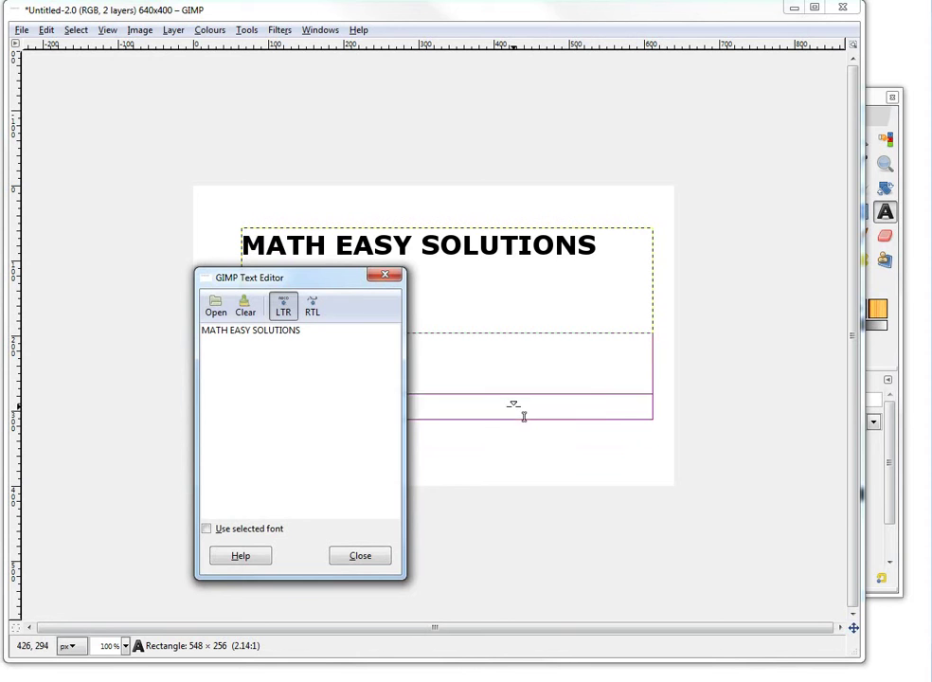
{"action": "left_click", "coordinate": [386, 277]}
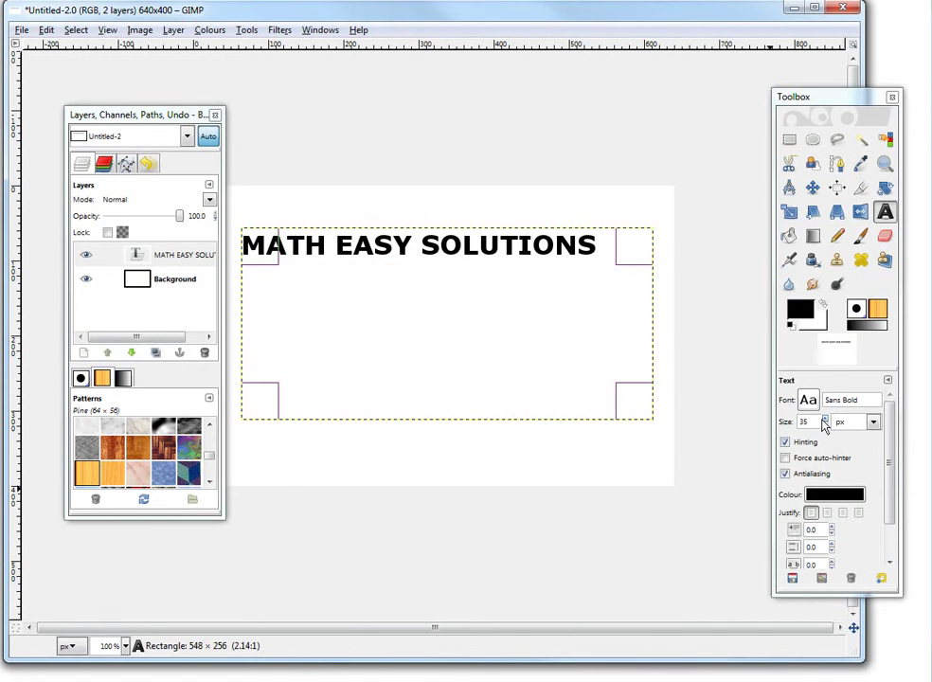
{"action": "left_click_drag", "start_coordinate": [824, 421], "coordinate": [825, 432]}
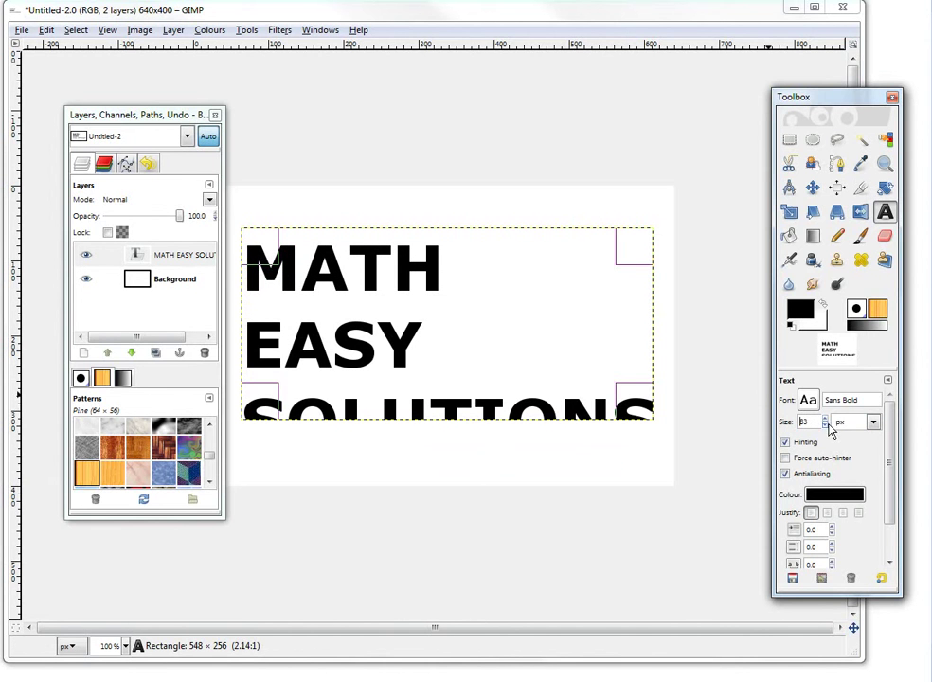
{"action": "left_click_drag", "start_coordinate": [422, 401], "coordinate": [438, 474]}
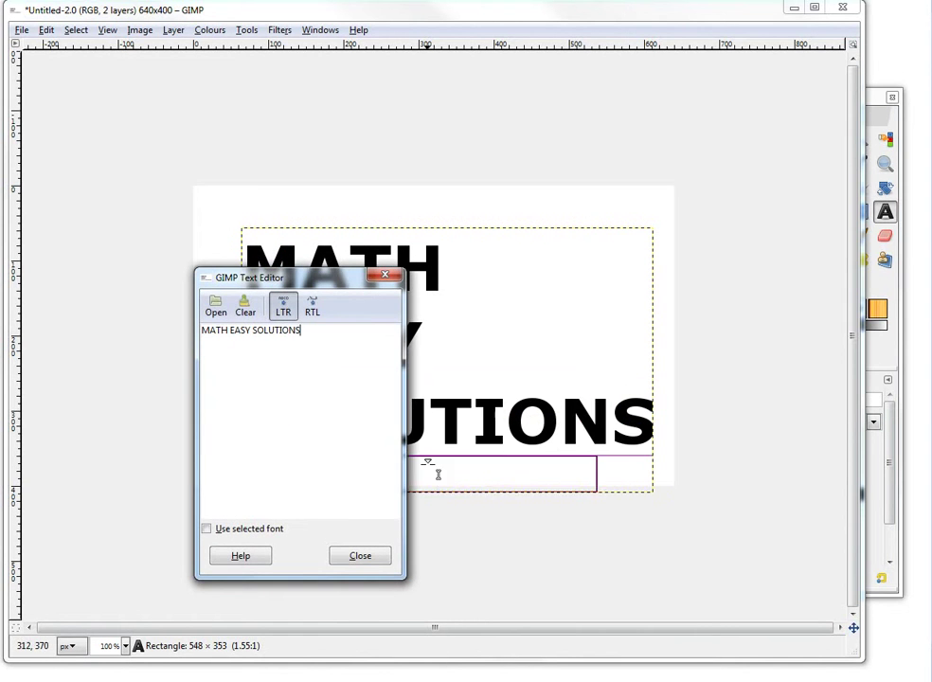
{"action": "left_click_drag", "start_coordinate": [637, 339], "coordinate": [660, 356]}
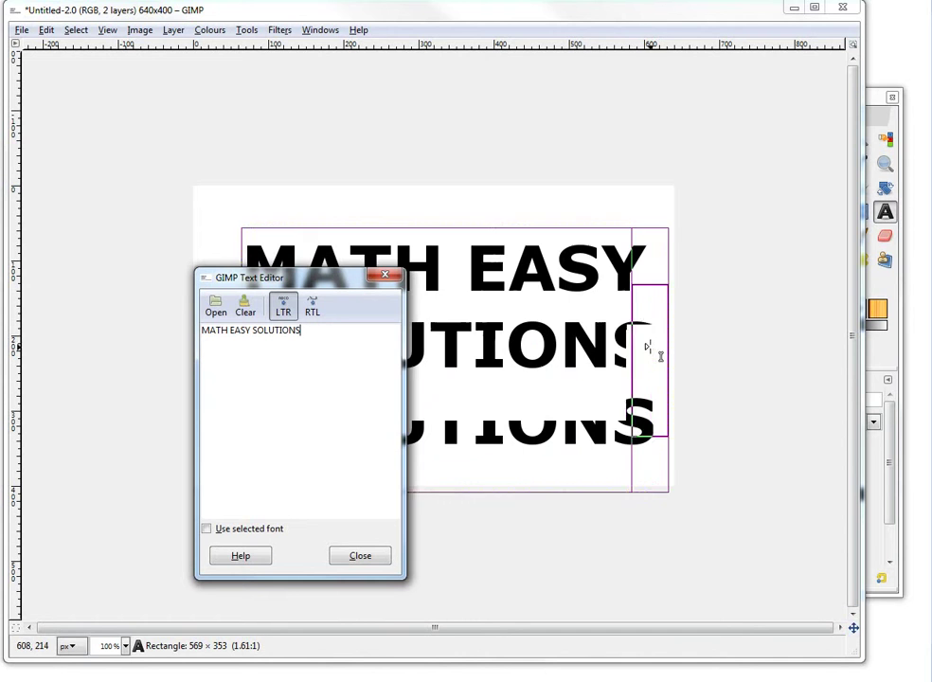
{"action": "left_click", "coordinate": [386, 274]}
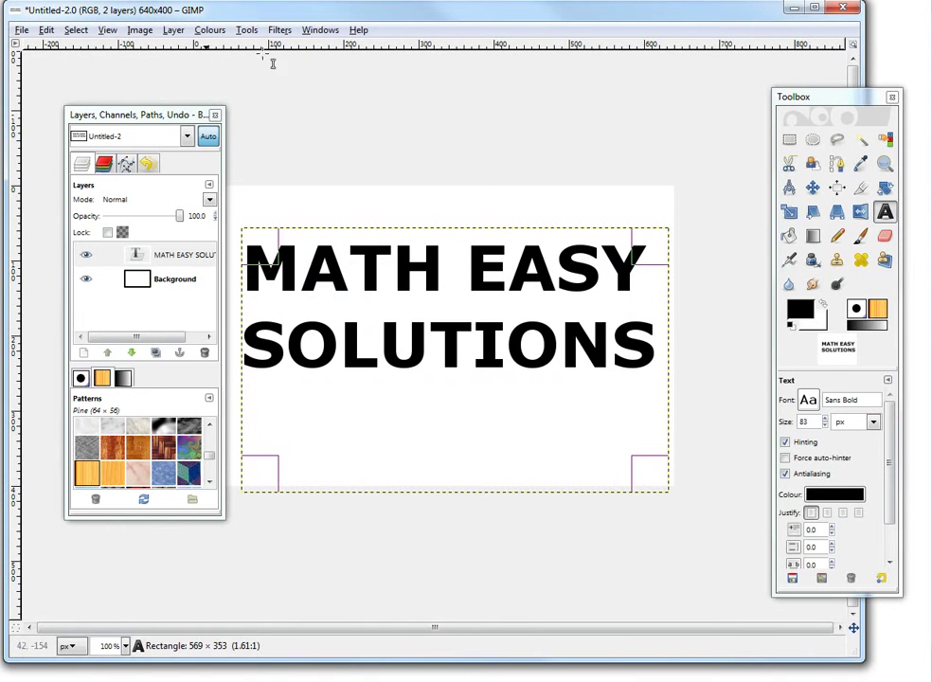
Step: Open Gaussian Blur for the text layer and change the preview checkerboard size
{"action": "left_click", "coordinate": [280, 29]}
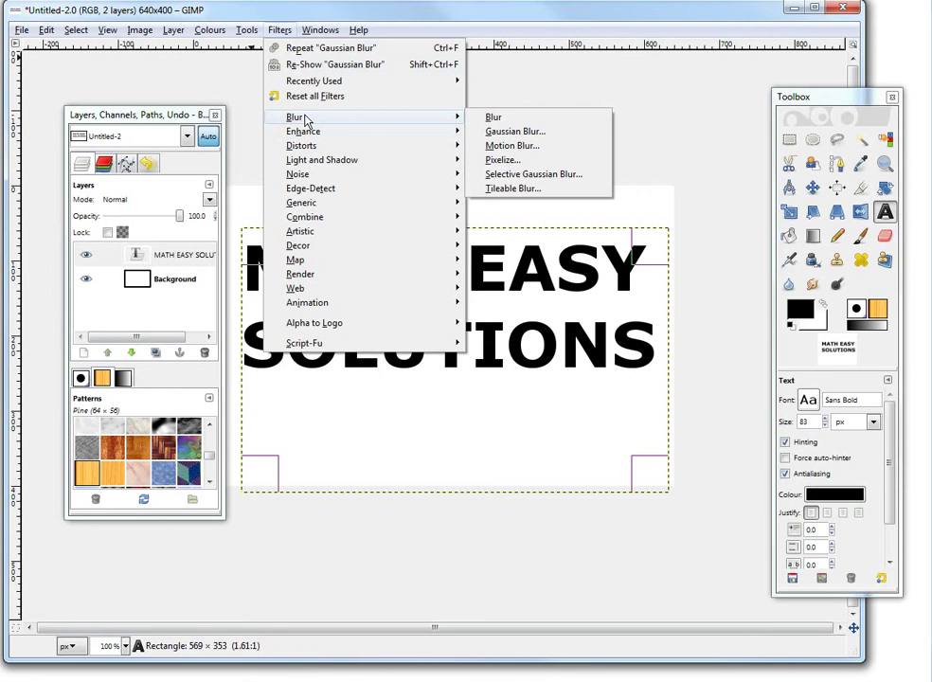
{"action": "mouse_move", "coordinate": [447, 118]}
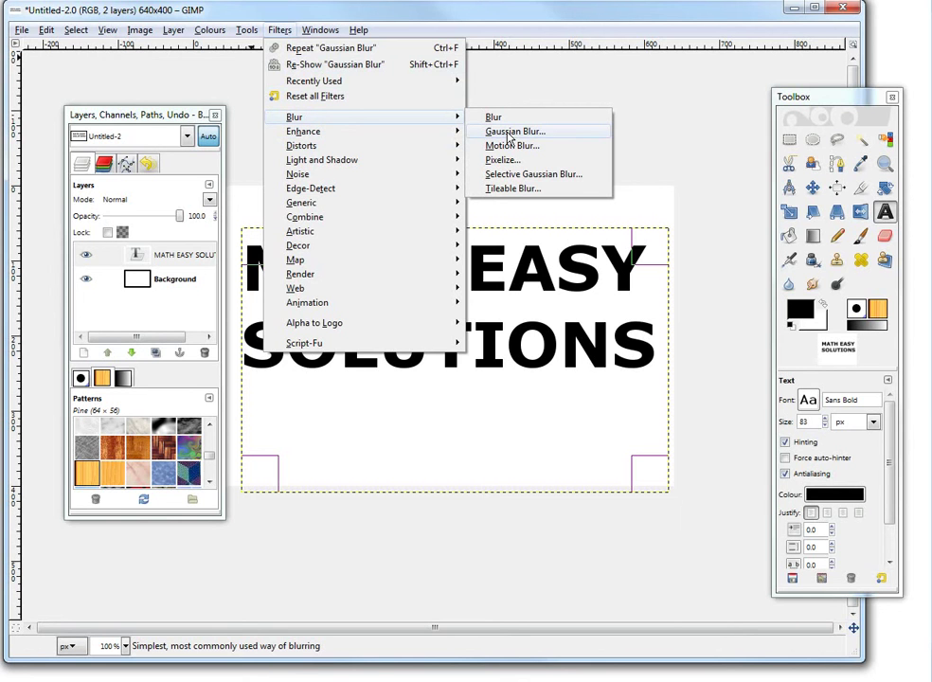
{"action": "left_click", "coordinate": [509, 133]}
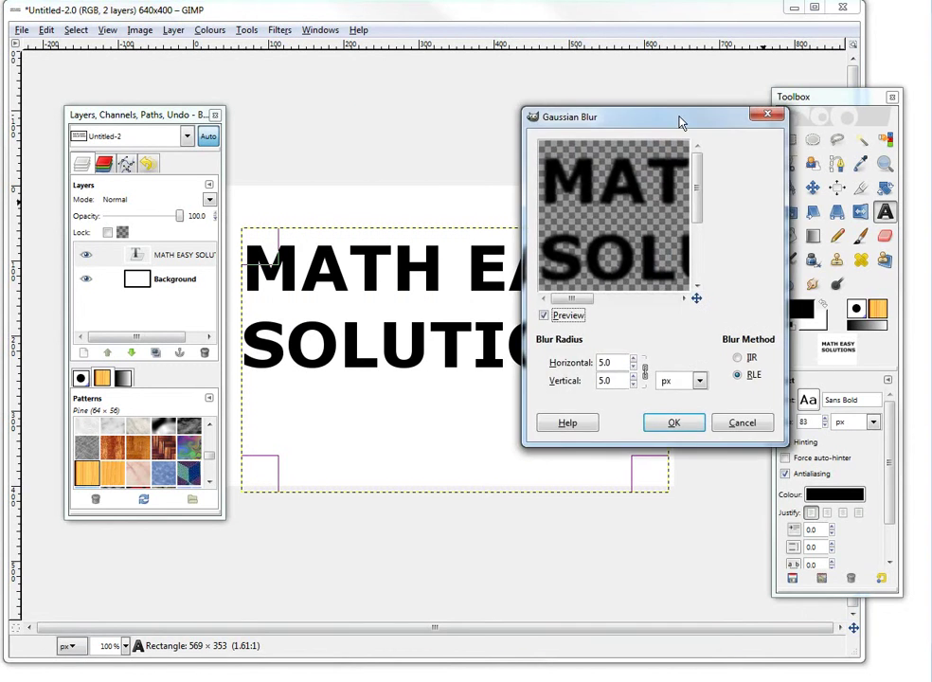
{"action": "left_click_drag", "start_coordinate": [680, 120], "coordinate": [708, 87]}
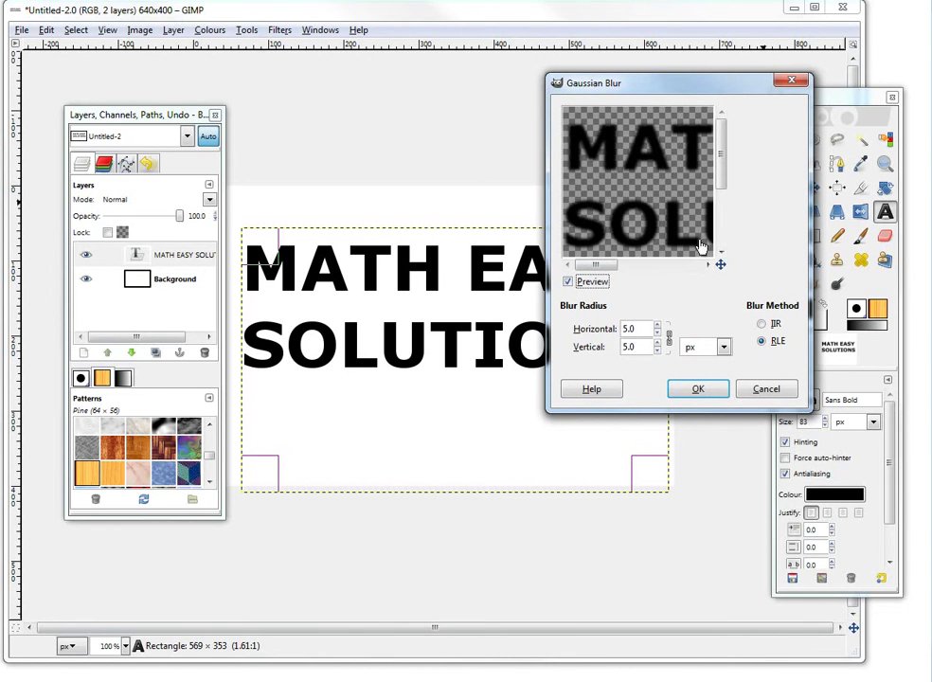
{"action": "right_click", "coordinate": [661, 152]}
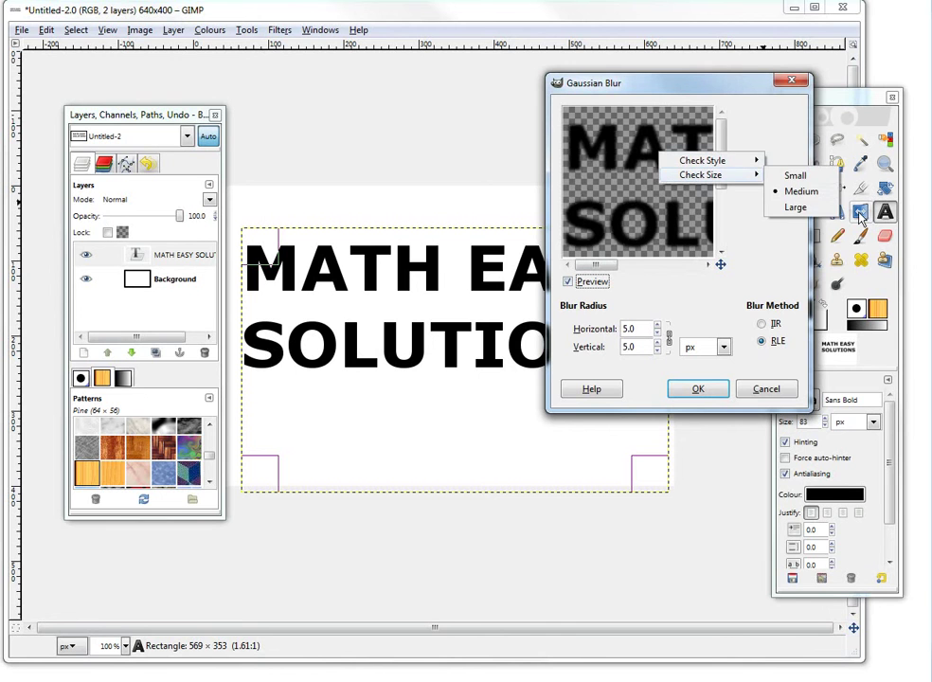
{"action": "left_click", "coordinate": [792, 174]}
{"action": "right_click", "coordinate": [620, 153]}
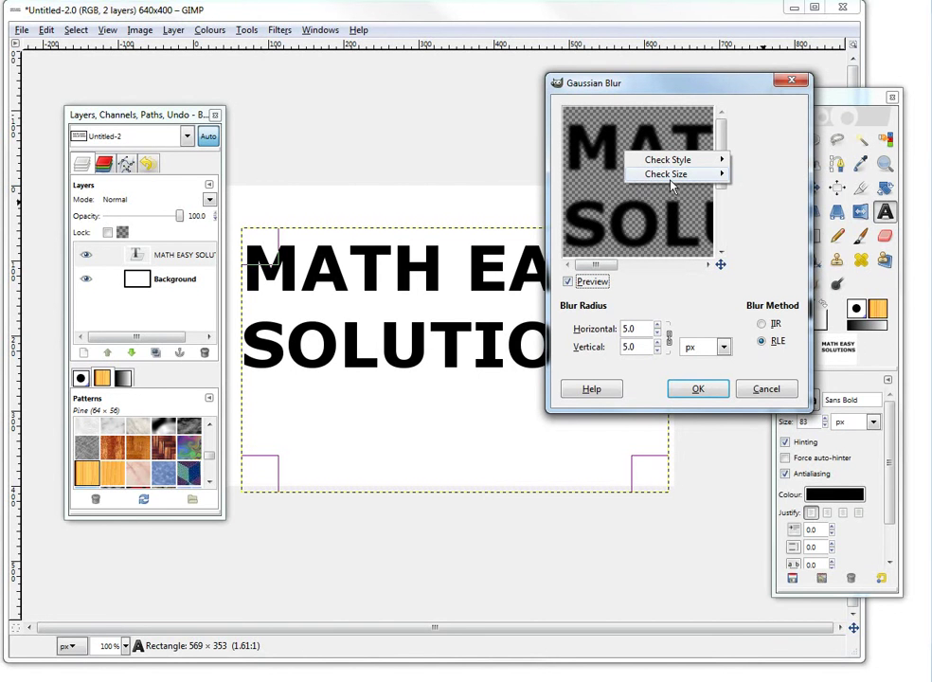
{"action": "mouse_move", "coordinate": [701, 174]}
{"action": "left_click", "coordinate": [749, 208]}
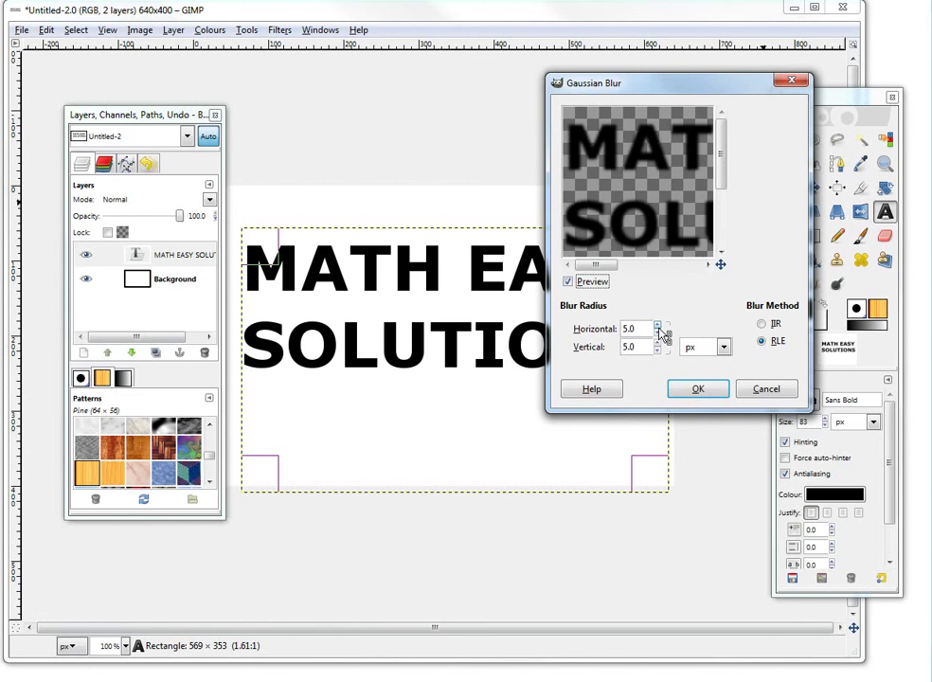
Step: Raise the horizontal and vertical blur radius to 21 px and bring up the filter's help page
{"action": "left_click", "coordinate": [657, 326]}
{"action": "left_click", "coordinate": [656, 325]}
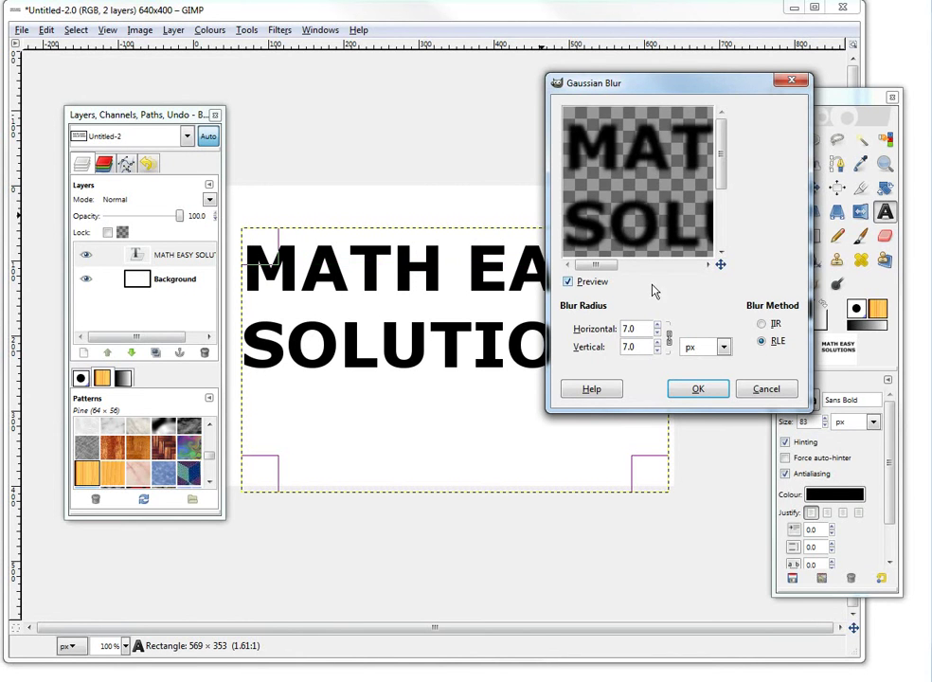
{"action": "scroll", "coordinate": [660, 326], "scroll_direction": "up", "scroll_amount": 4}
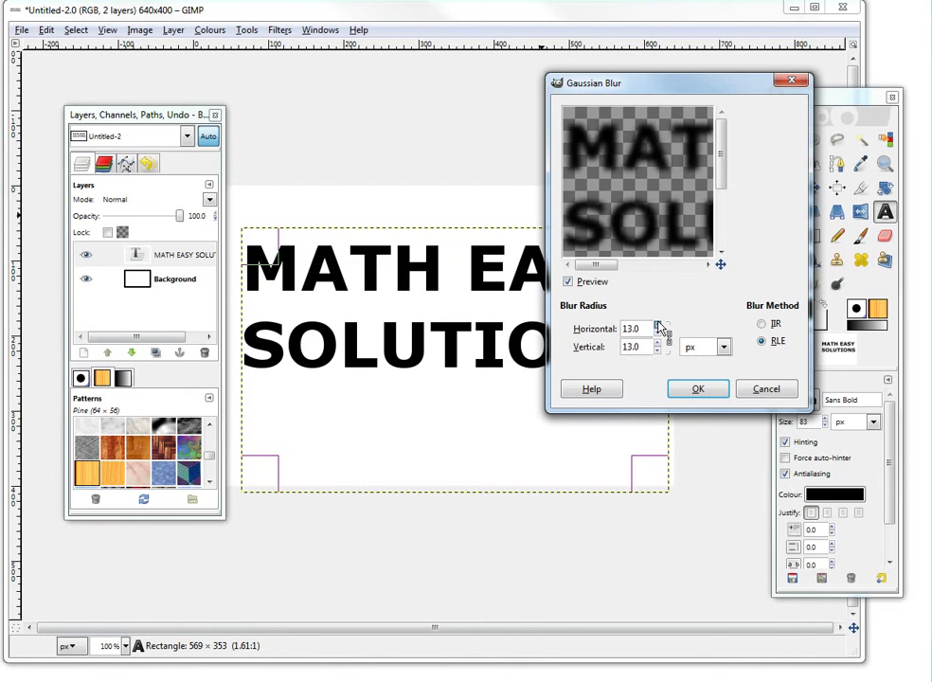
{"action": "scroll", "coordinate": [660, 326], "scroll_direction": "up", "scroll_amount": 20}
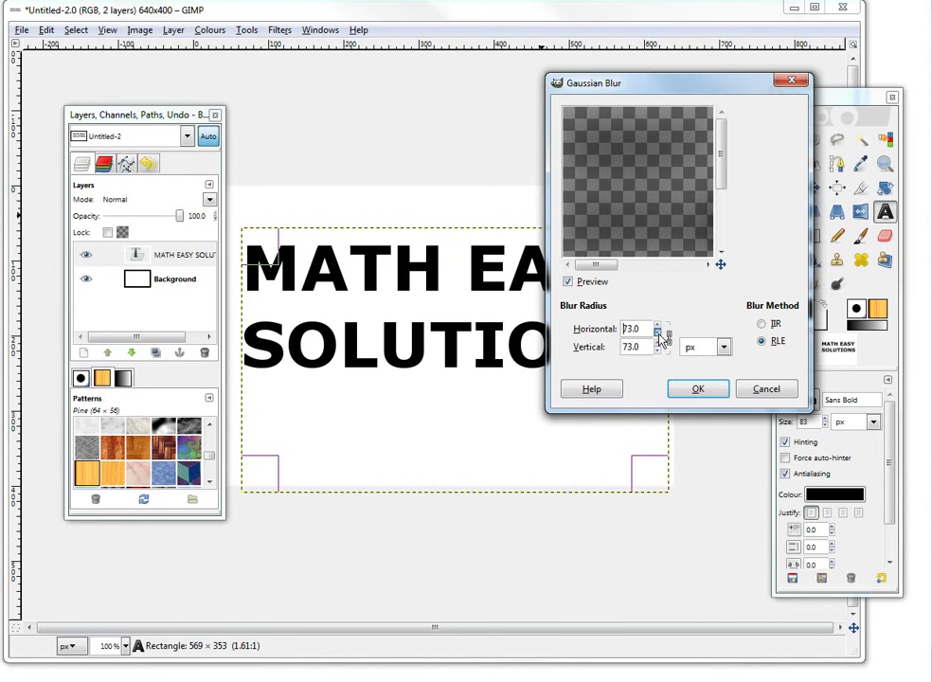
{"action": "scroll", "coordinate": [660, 333], "scroll_direction": "down", "scroll_amount": 20}
{"action": "scroll", "coordinate": [663, 331], "scroll_direction": "up", "scroll_amount": 20}
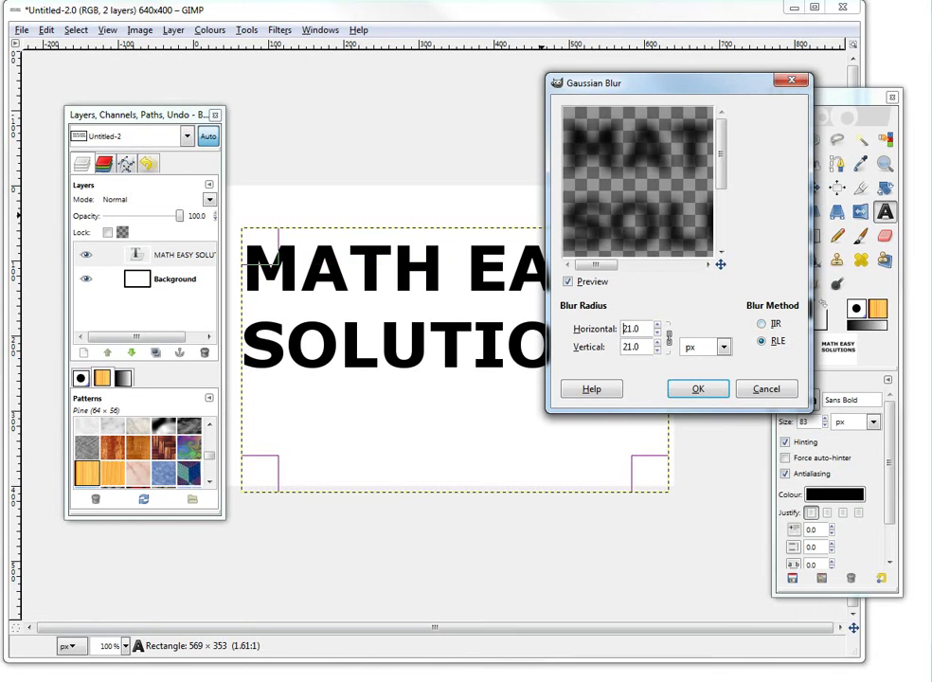
{"action": "left_click", "coordinate": [591, 388]}
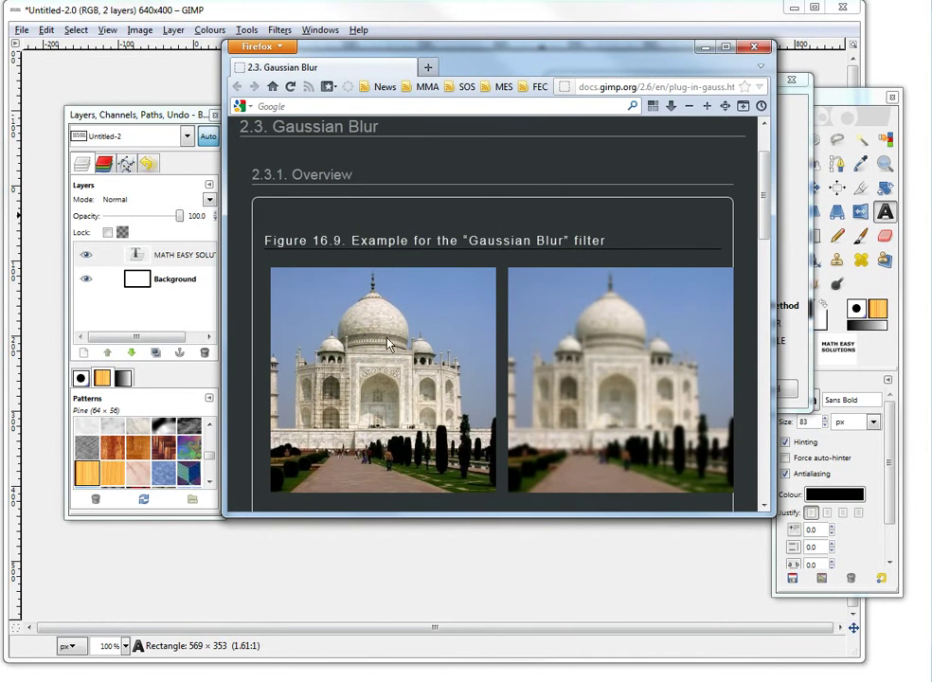
Step: Read the Blur Radius and IIR/RLE Blur Method sections, then move Firefox off the blur dialog
{"action": "scroll", "coordinate": [641, 421], "scroll_direction": "down", "scroll_amount": 10}
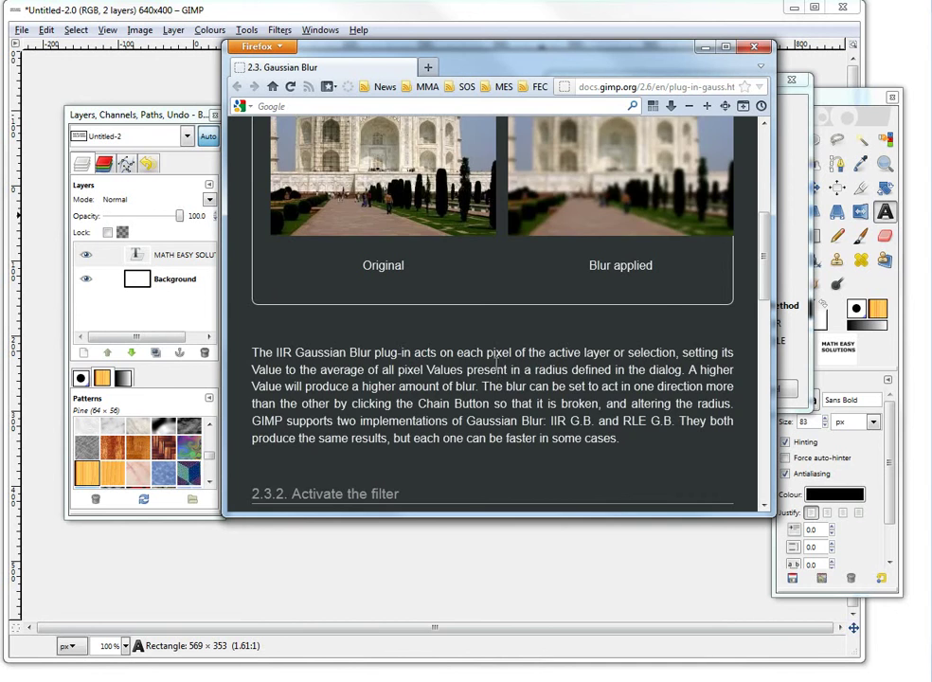
{"action": "scroll", "coordinate": [463, 337], "scroll_direction": "up", "scroll_amount": 4}
{"action": "scroll", "coordinate": [463, 332], "scroll_direction": "down", "scroll_amount": 7}
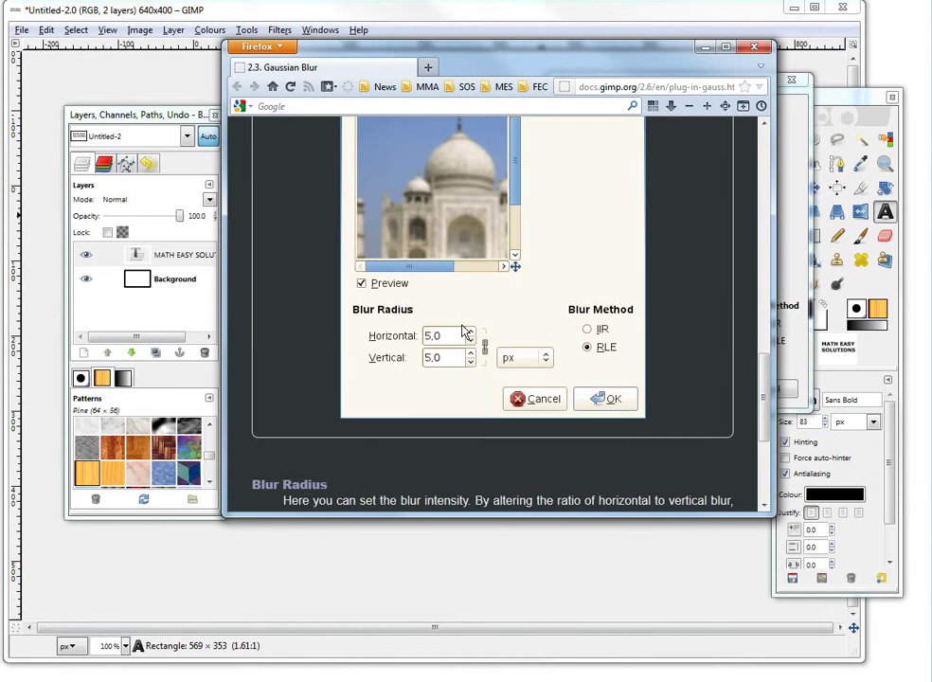
{"action": "scroll", "coordinate": [528, 353], "scroll_direction": "down", "scroll_amount": 5}
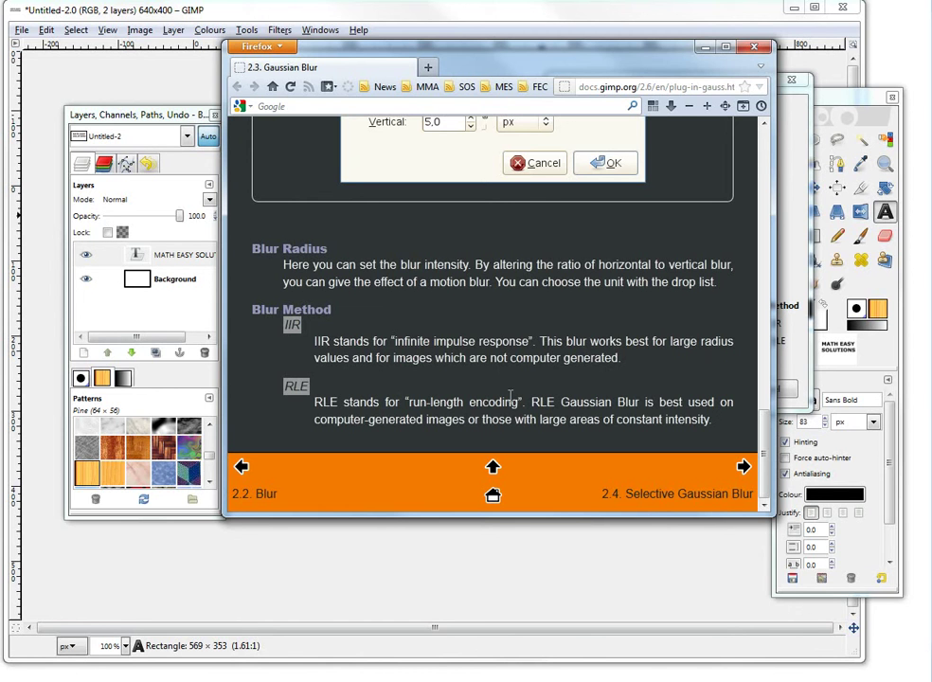
{"action": "left_click_drag", "start_coordinate": [660, 81], "coordinate": [613, 138]}
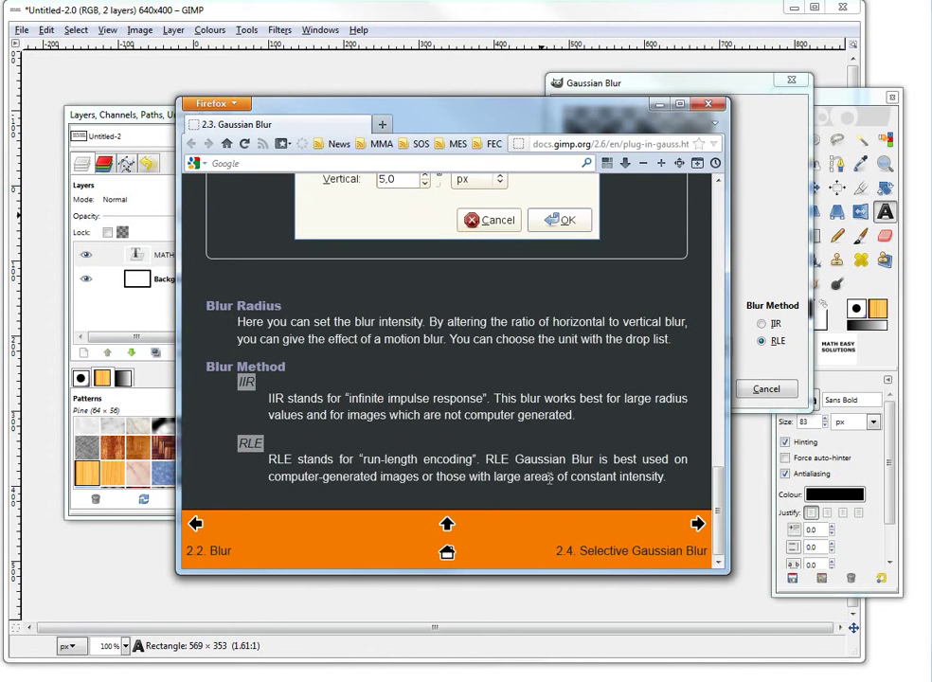
{"action": "left_click_drag", "start_coordinate": [625, 125], "coordinate": [931, 180]}
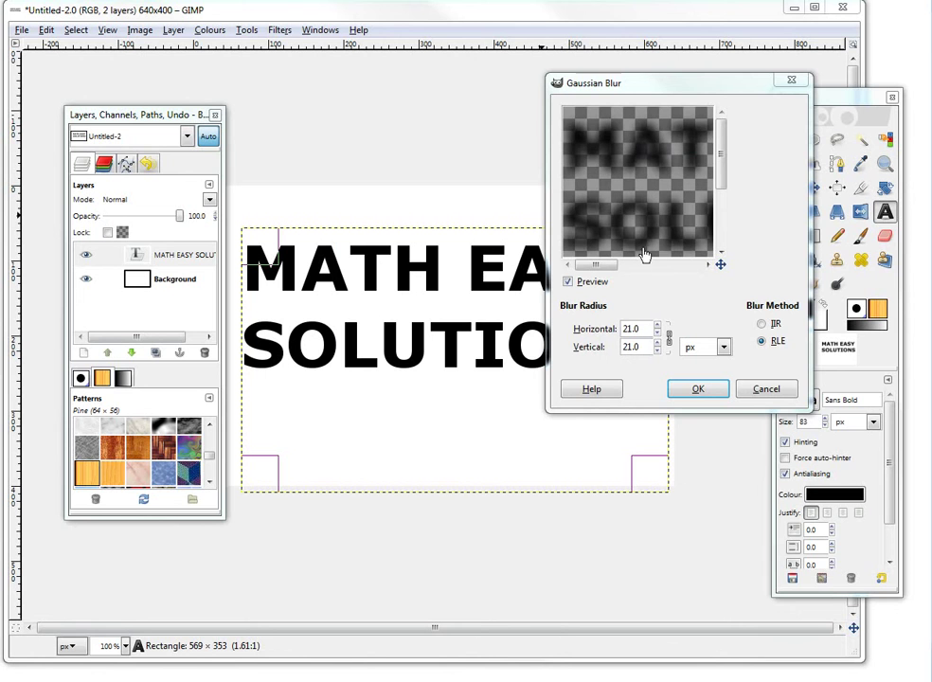
Step: Apply a 7 px Gaussian blur to the text, then a second 7 px pass
{"action": "left_click", "coordinate": [659, 332]}
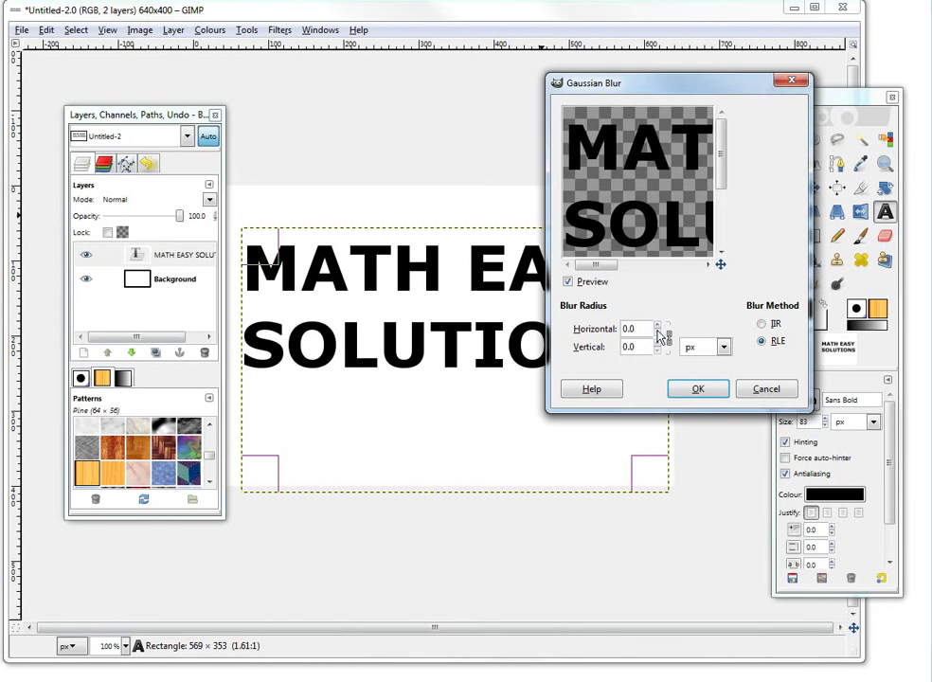
{"action": "left_click", "coordinate": [657, 325]}
{"action": "left_click", "coordinate": [657, 325]}
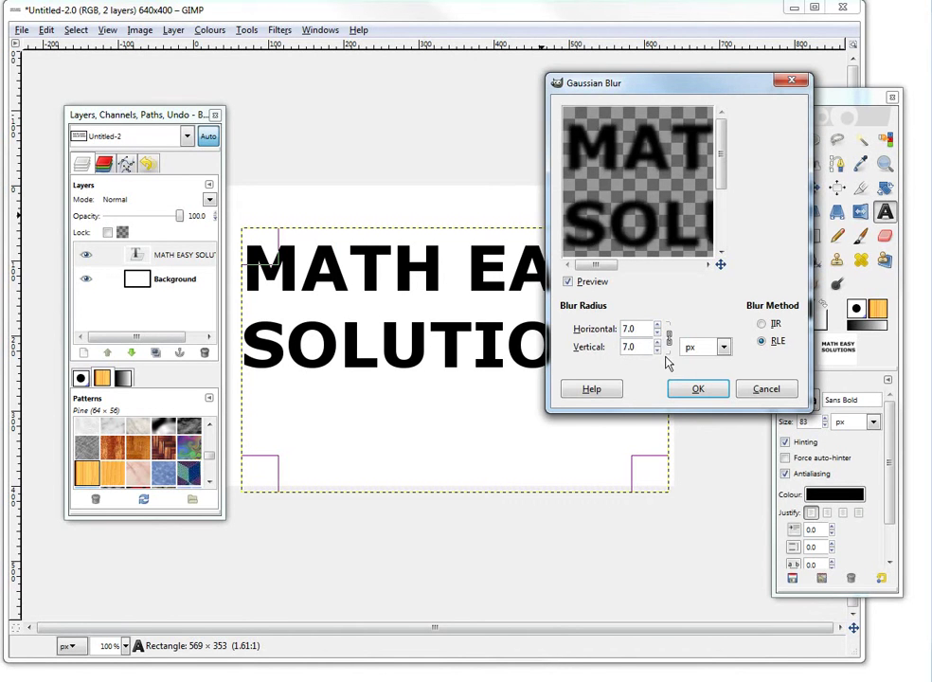
{"action": "left_click", "coordinate": [698, 389]}
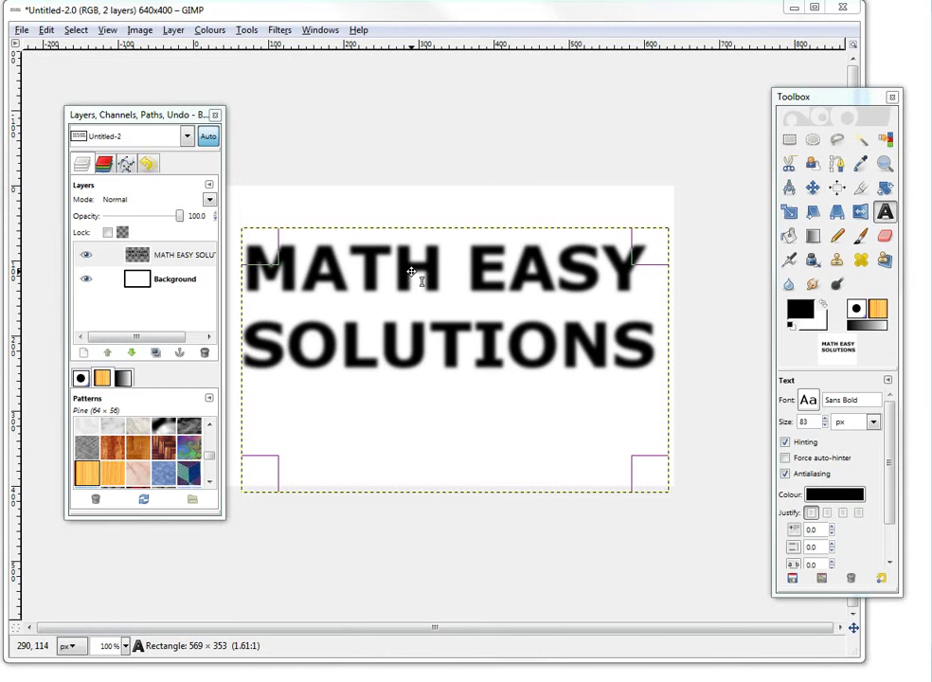
{"action": "left_click", "coordinate": [280, 30]}
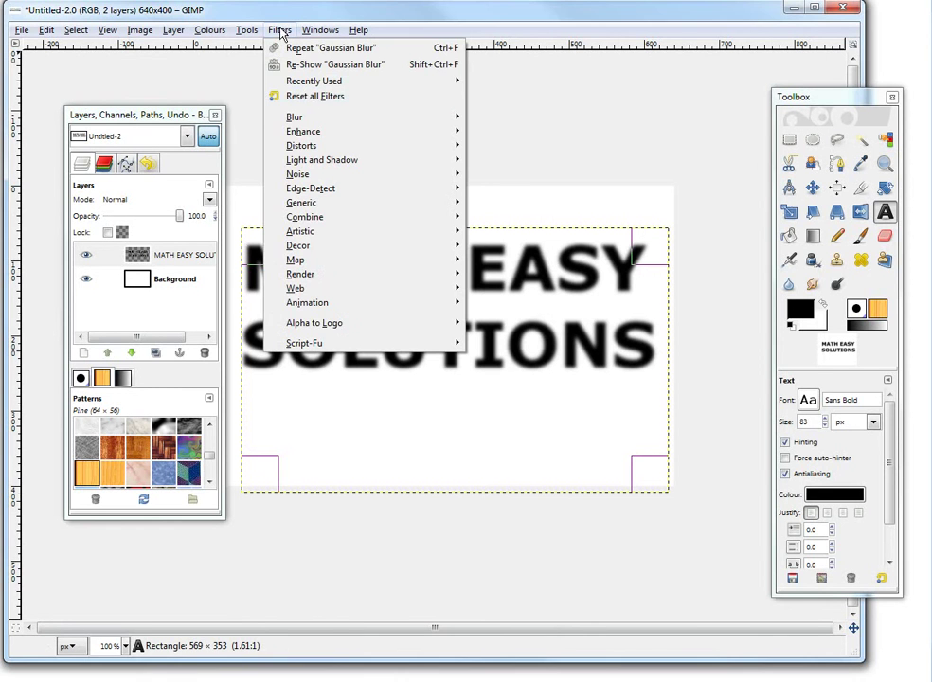
{"action": "left_click", "coordinate": [651, 112]}
{"action": "key", "text": "ctrl+z"}
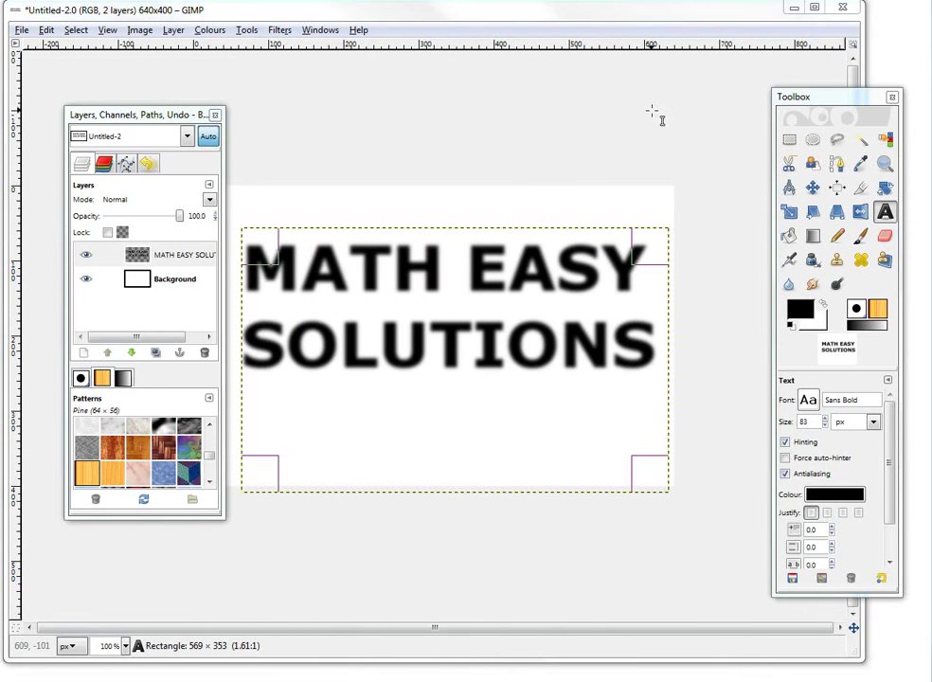
{"action": "key", "text": "shift+ctrl+f"}
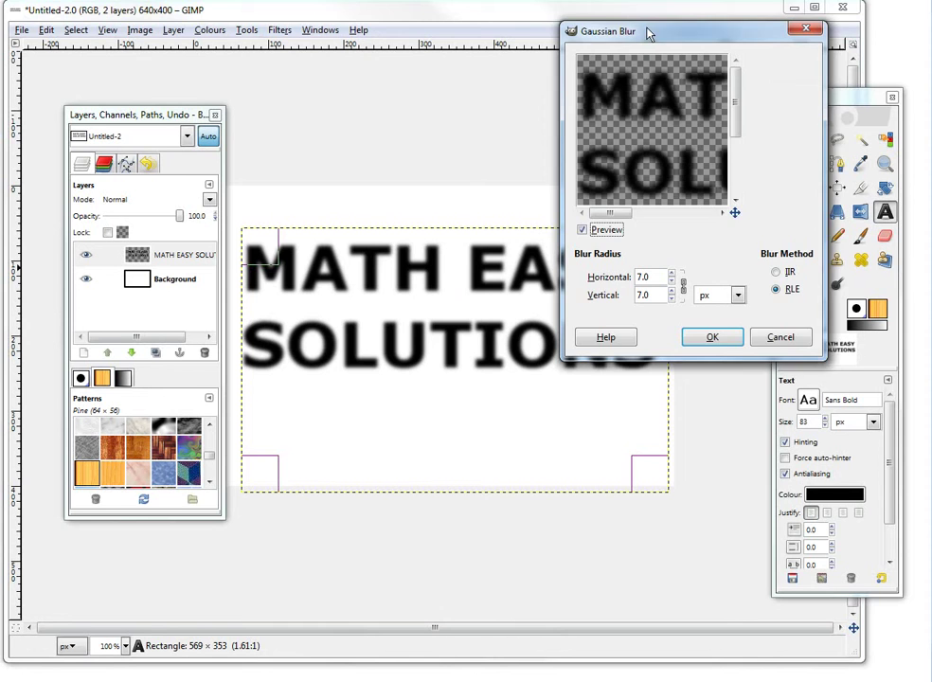
{"action": "left_click", "coordinate": [711, 334]}
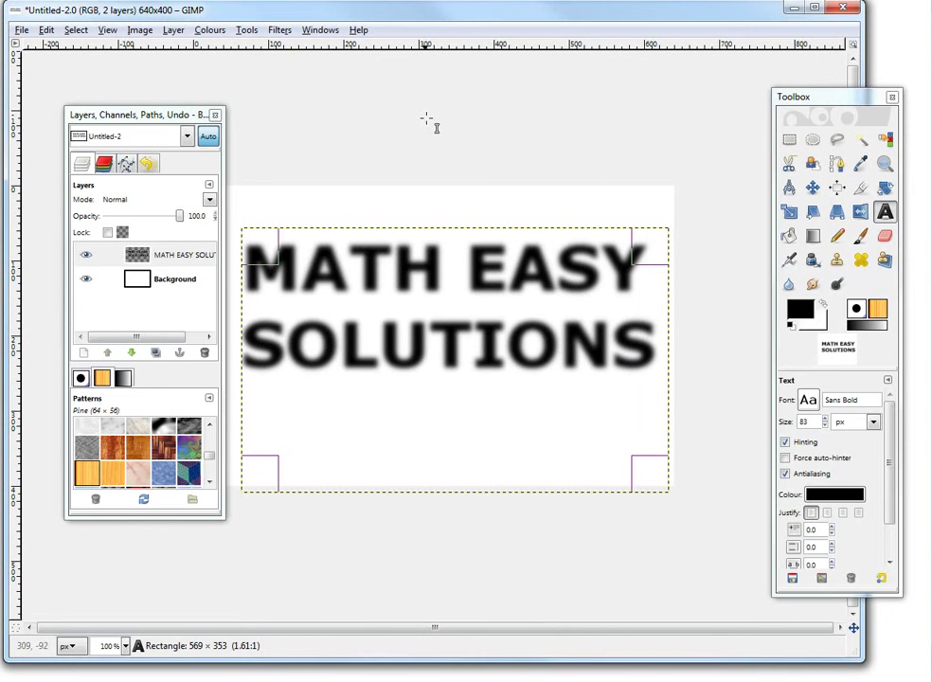
Step: Apply two more Gaussian blur passes to the title text
{"action": "left_click", "coordinate": [279, 29]}
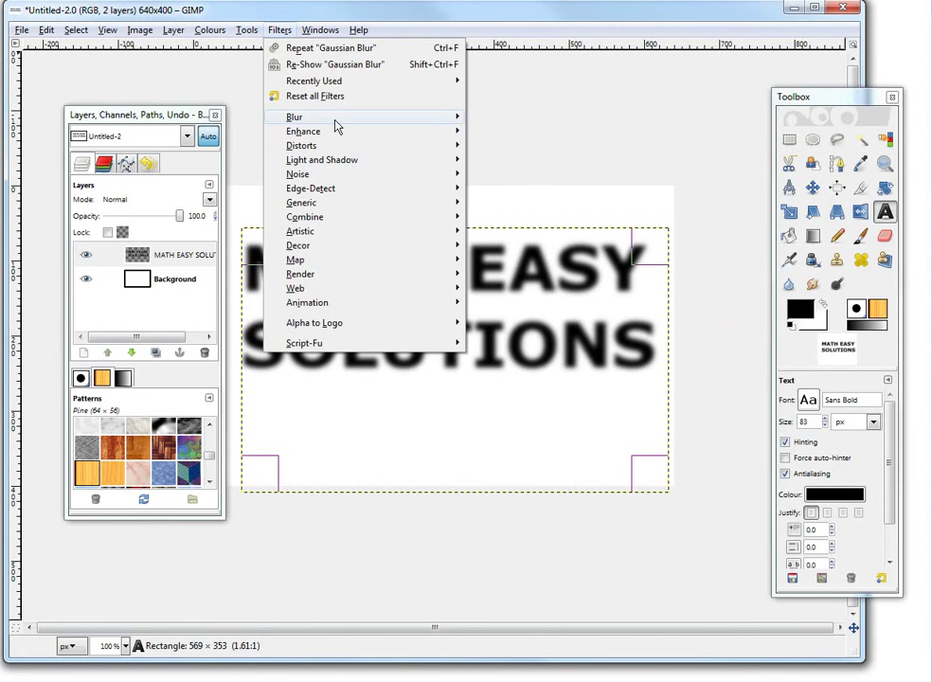
{"action": "left_click", "coordinate": [720, 190]}
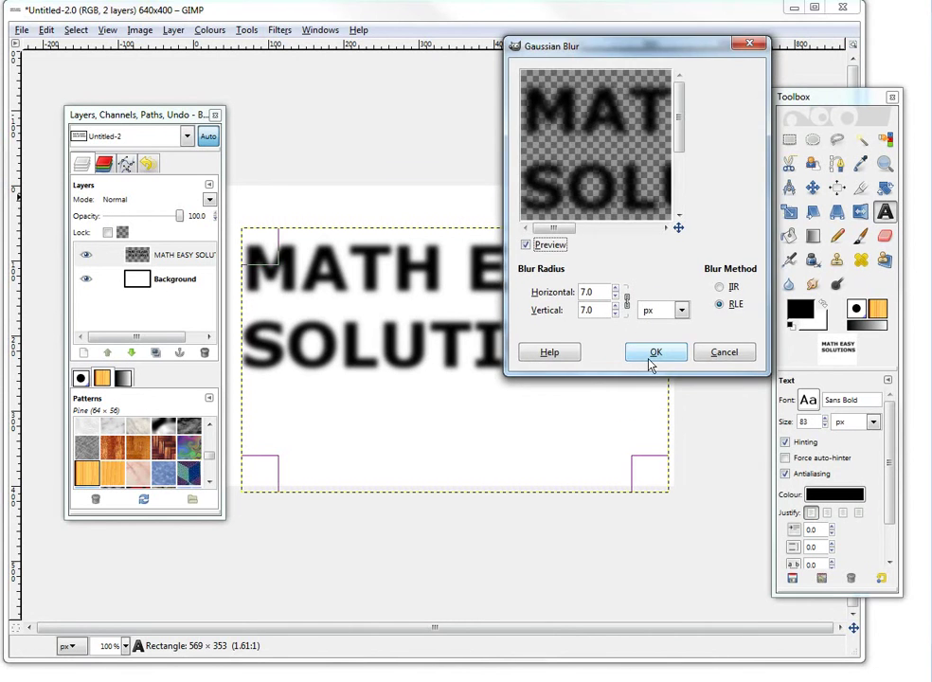
{"action": "left_click", "coordinate": [653, 353]}
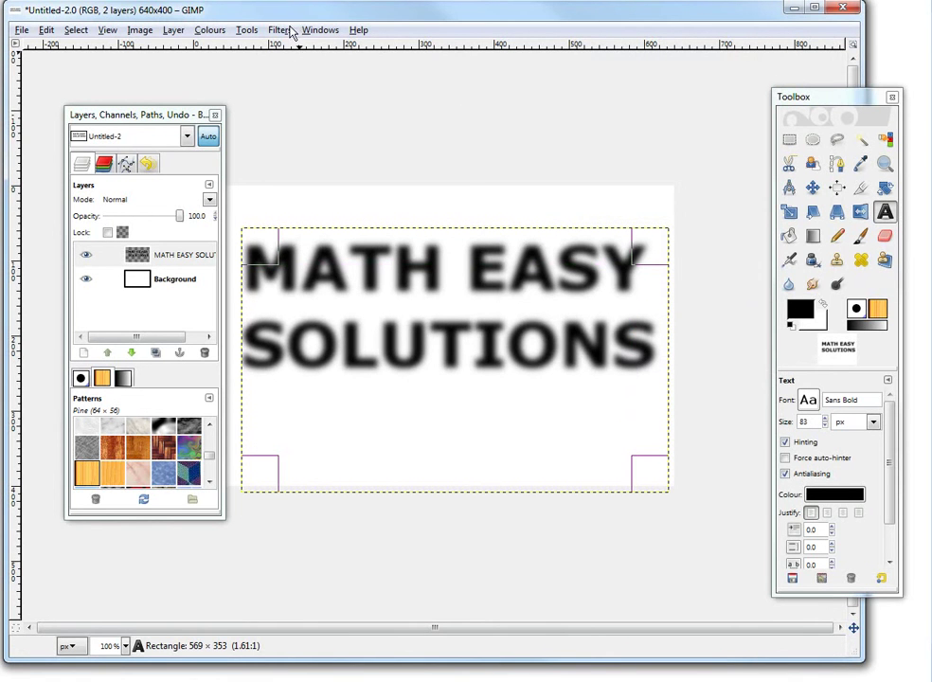
{"action": "left_click", "coordinate": [287, 30]}
{"action": "mouse_move", "coordinate": [388, 119]}
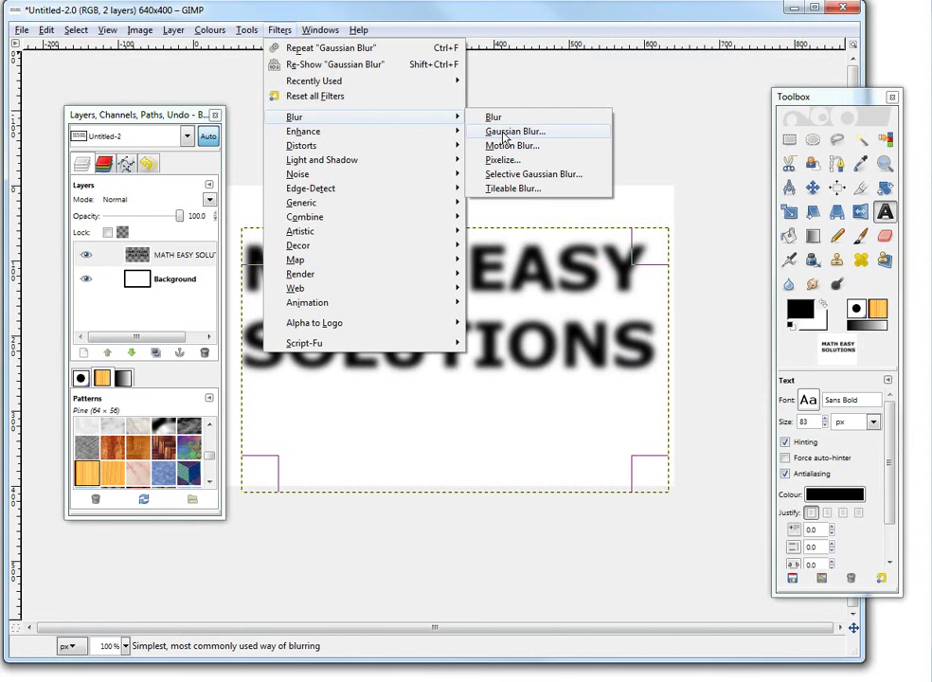
{"action": "left_click", "coordinate": [596, 149]}
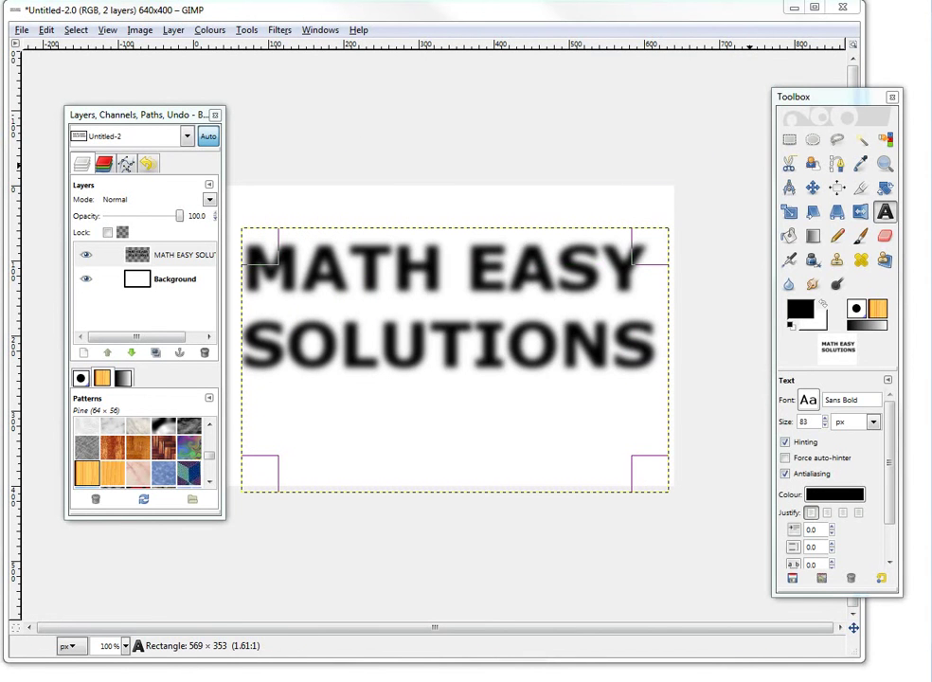
{"action": "left_click", "coordinate": [560, 394]}
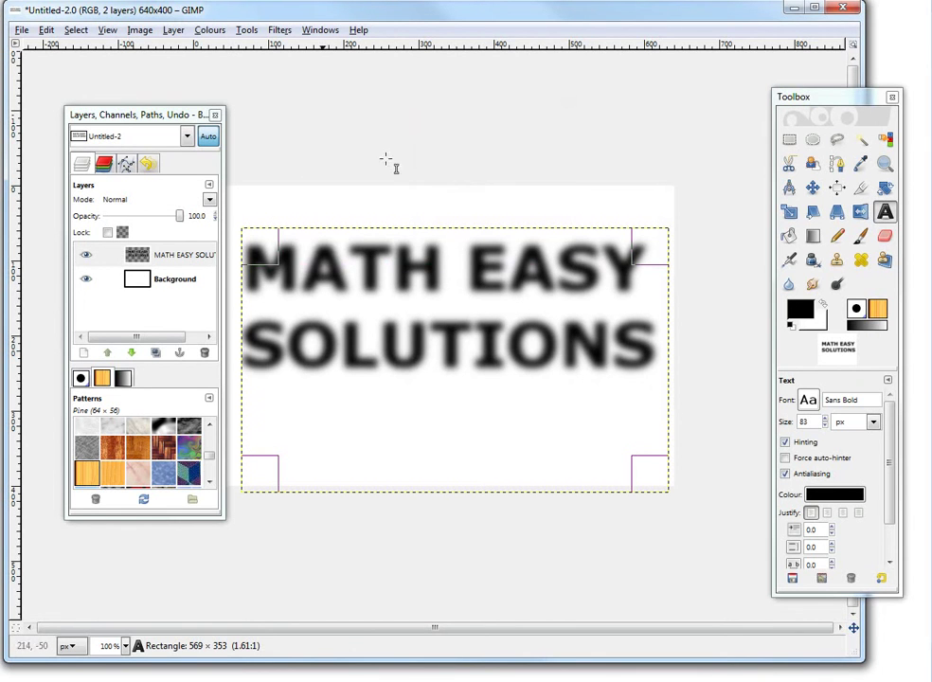
Step: Duplicate the text layer four times to six layers, then undo back to two layers
{"action": "right_click", "coordinate": [170, 256]}
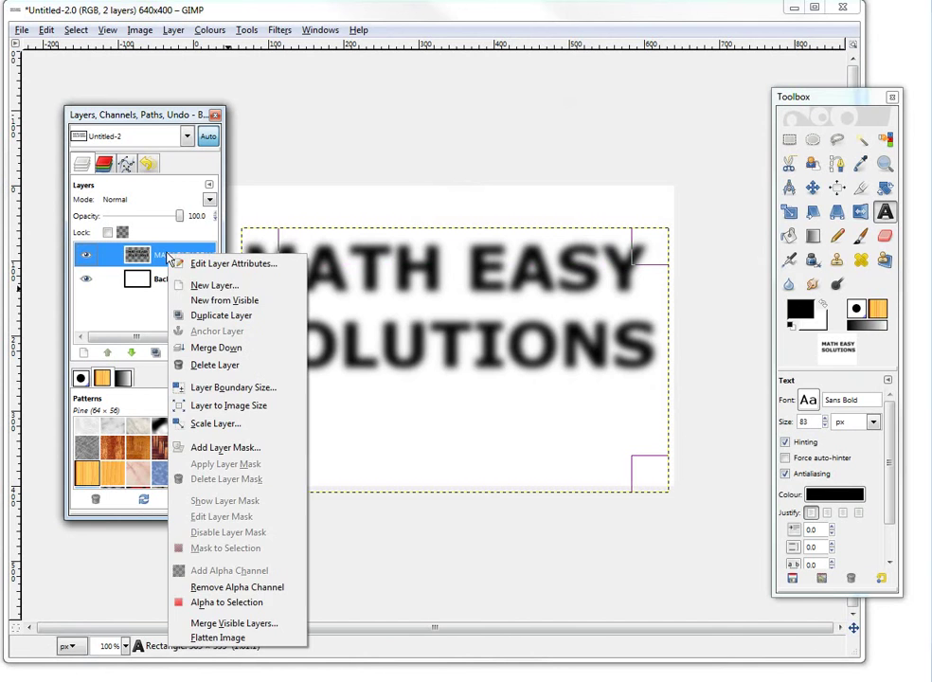
{"action": "left_click", "coordinate": [221, 315]}
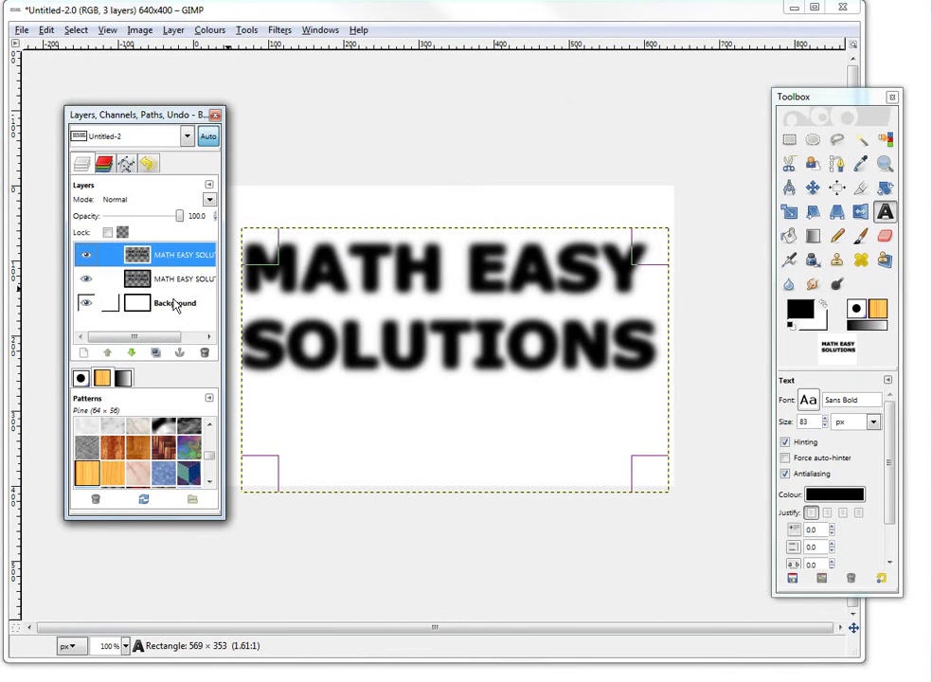
{"action": "right_click", "coordinate": [163, 266]}
{"action": "left_click", "coordinate": [204, 321]}
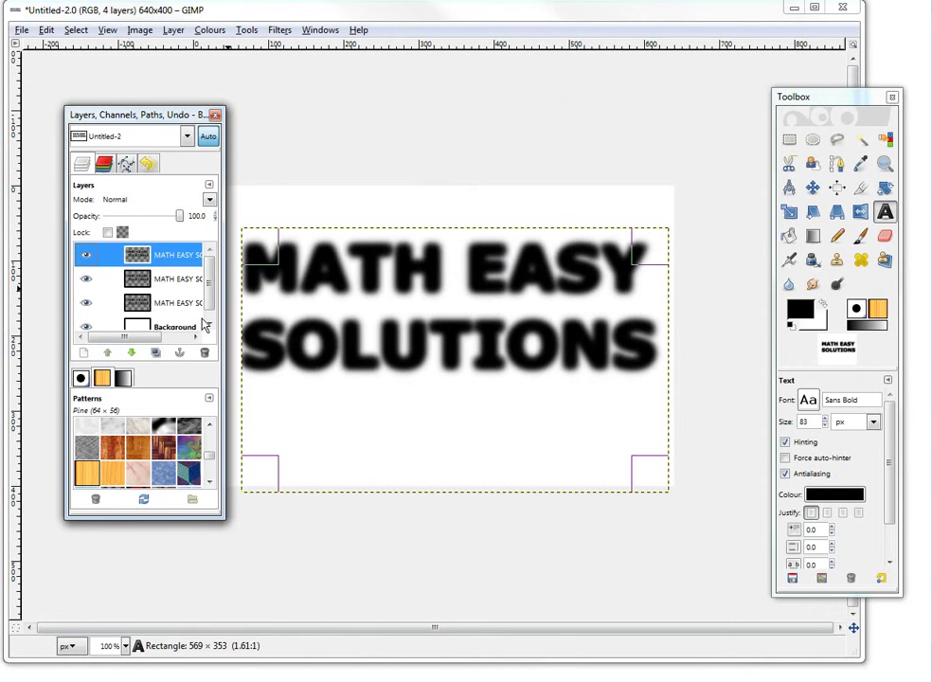
{"action": "right_click", "coordinate": [181, 257]}
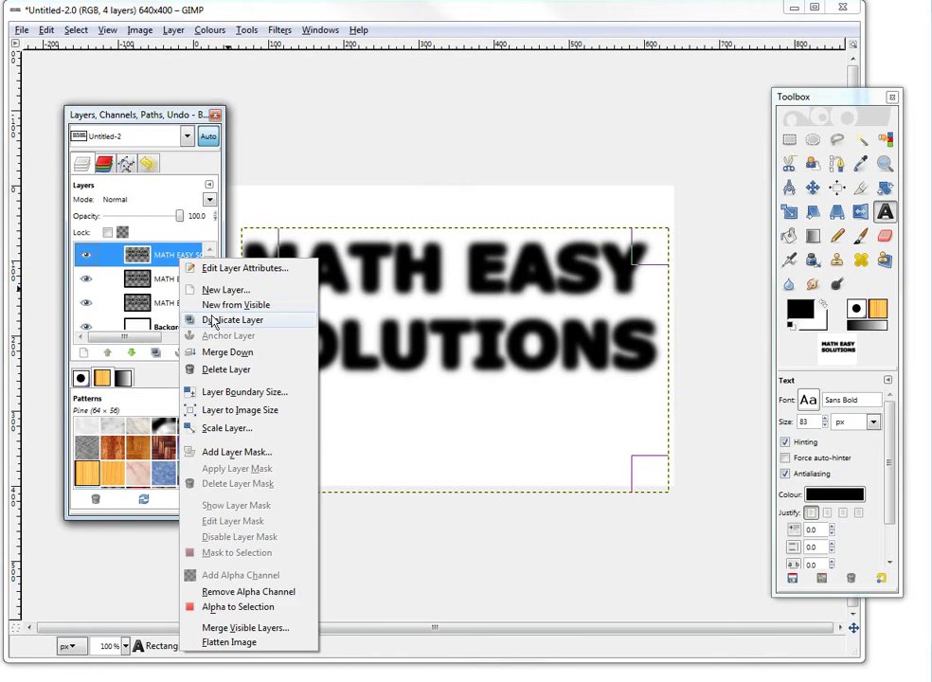
{"action": "left_click", "coordinate": [210, 319]}
{"action": "right_click", "coordinate": [187, 256]}
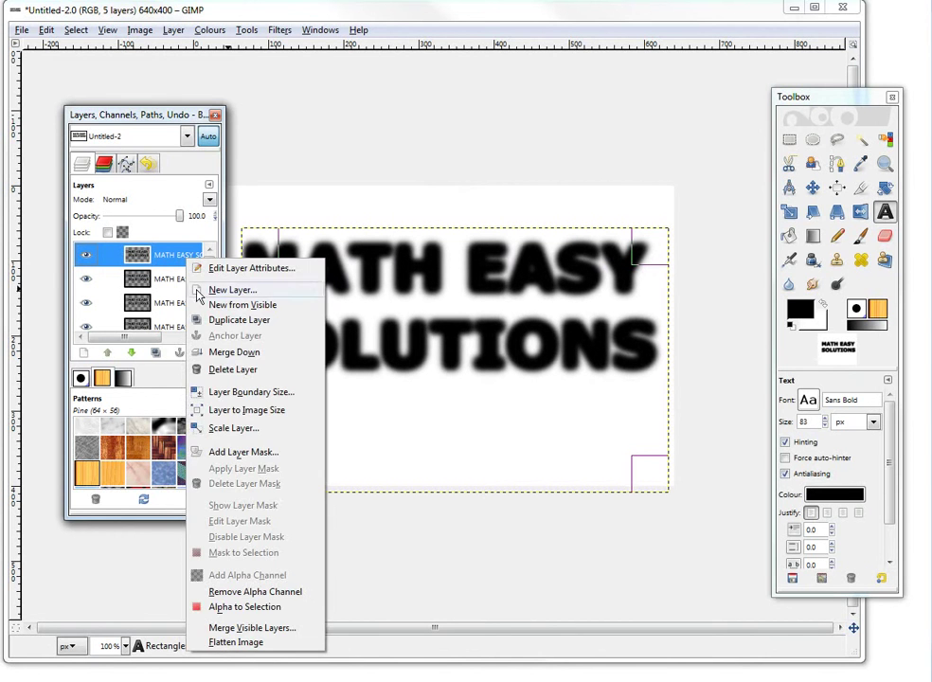
{"action": "left_click", "coordinate": [220, 321]}
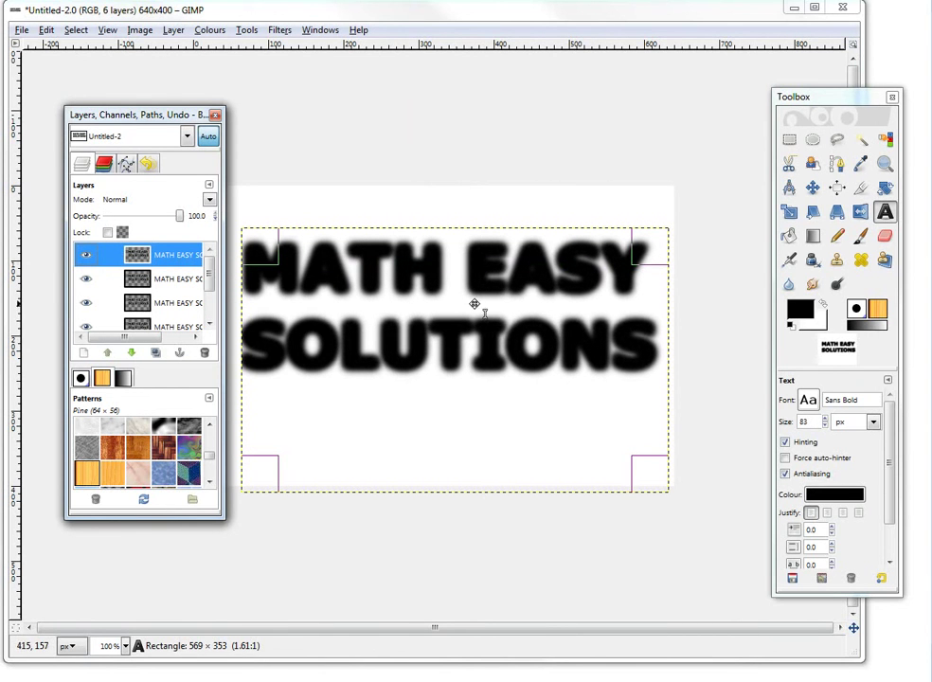
{"action": "left_click", "coordinate": [163, 255]}
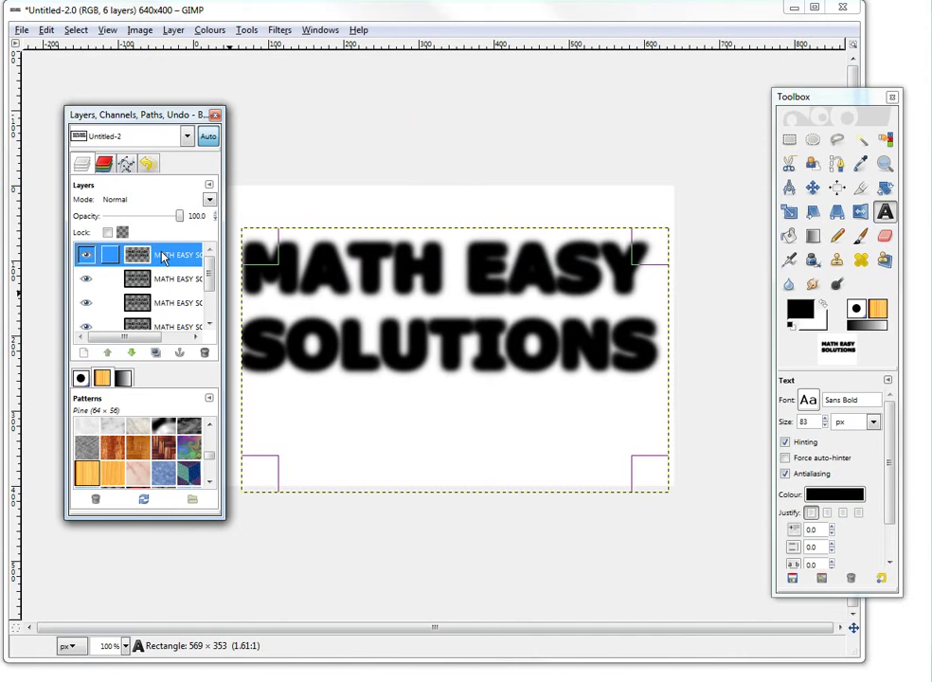
{"action": "key", "text": "ctrl+z"}
{"action": "key", "text": "ctrl+z"}
{"action": "key", "text": "ctrl+z"}
{"action": "key", "text": "ctrl+z"}
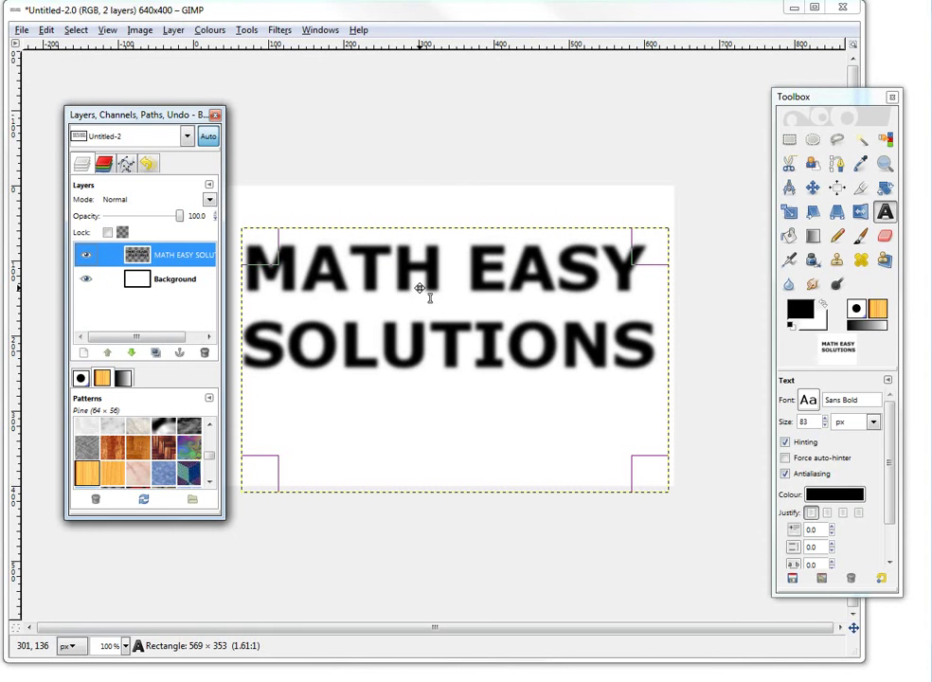
Step: Duplicate the top blurred text layer three times, giving five layers in total
{"action": "left_click", "coordinate": [166, 265]}
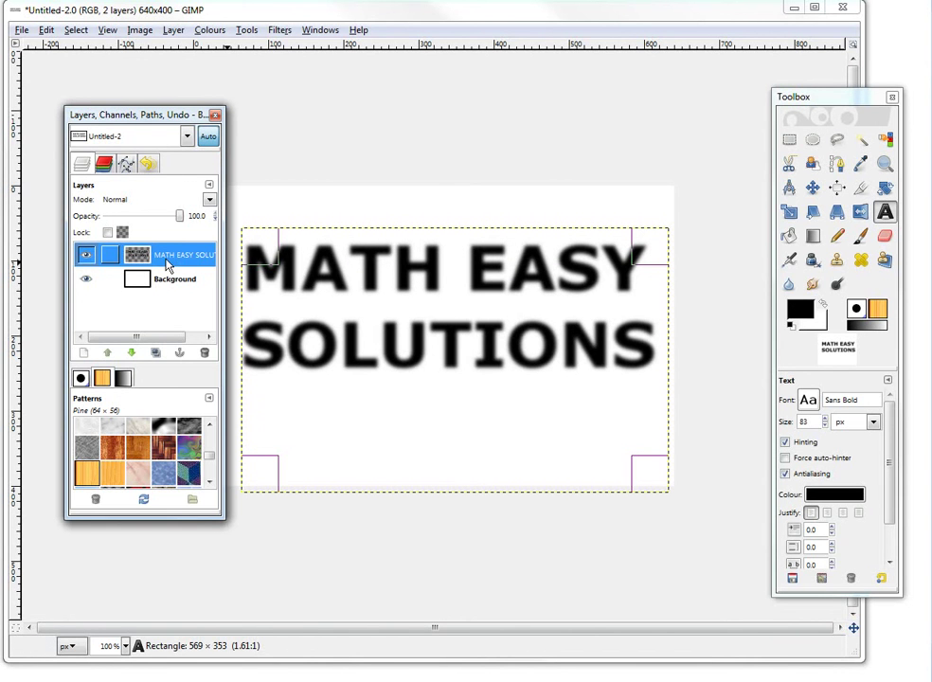
{"action": "right_click", "coordinate": [167, 265]}
{"action": "left_click", "coordinate": [218, 321]}
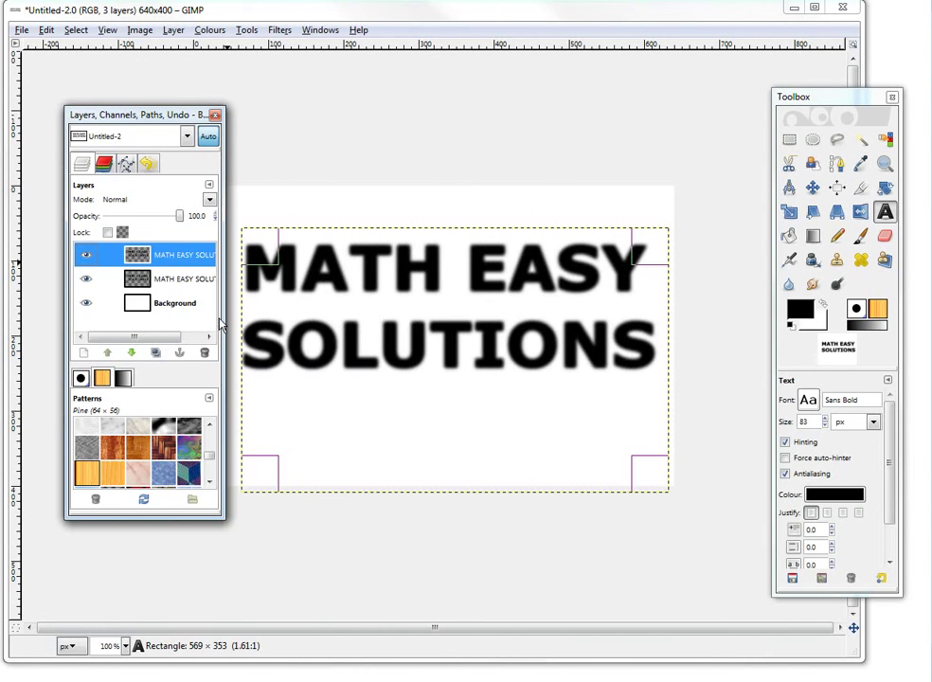
{"action": "right_click", "coordinate": [207, 263]}
{"action": "left_click", "coordinate": [242, 320]}
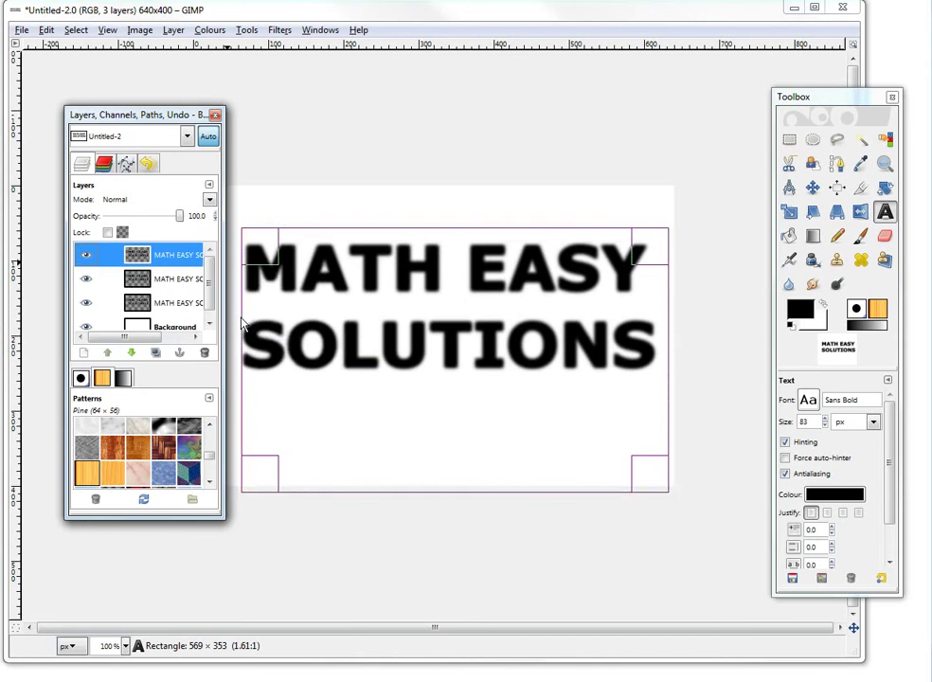
{"action": "right_click", "coordinate": [179, 255]}
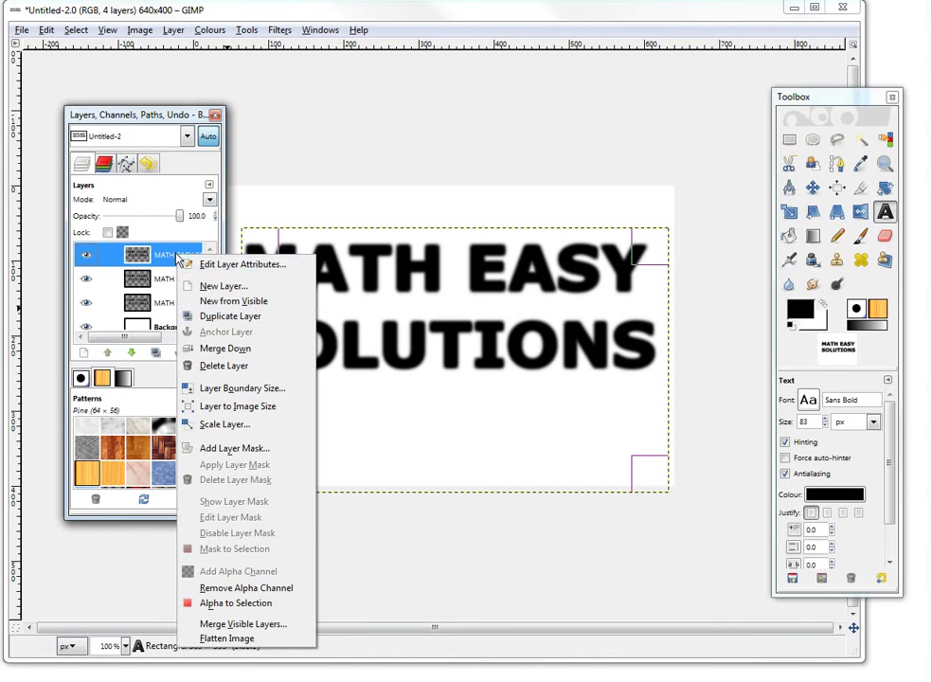
{"action": "left_click", "coordinate": [219, 320]}
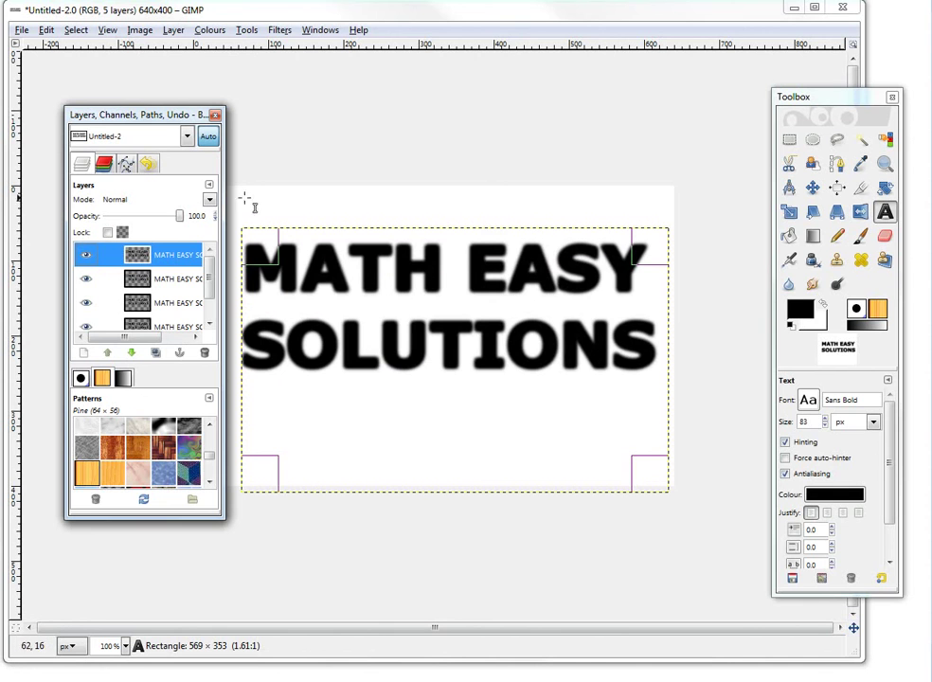
{"action": "scroll", "coordinate": [210, 282], "scroll_direction": "down", "scroll_amount": 2}
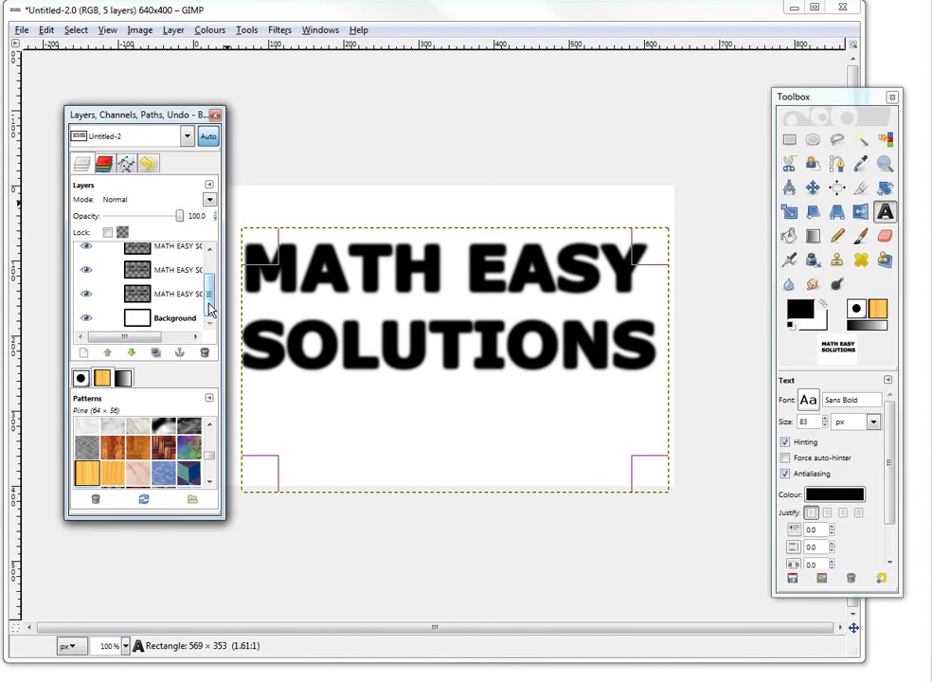
{"action": "scroll", "coordinate": [203, 277], "scroll_direction": "up", "scroll_amount": 2}
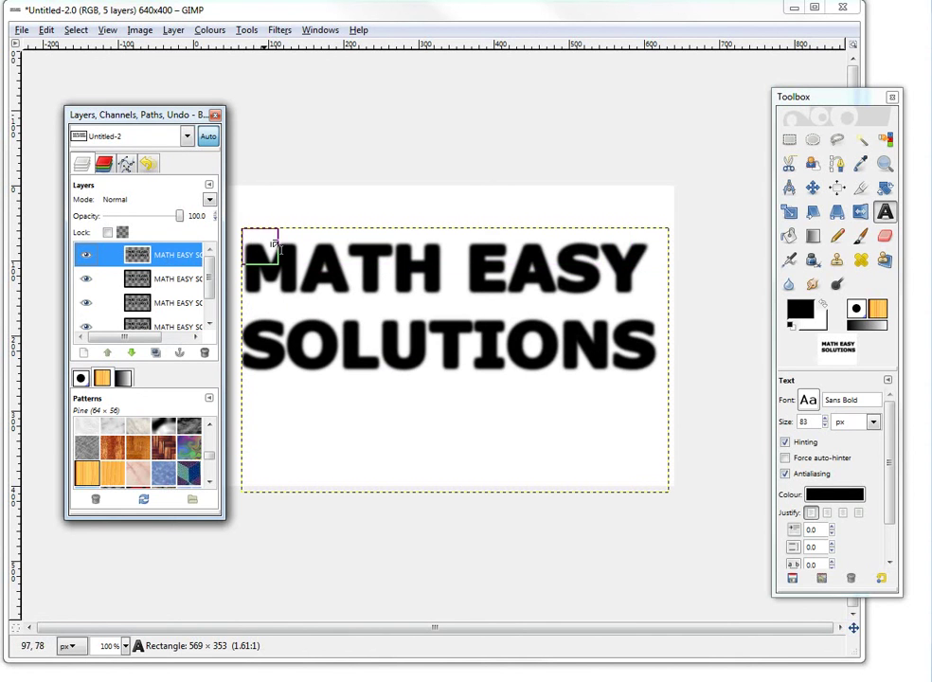
Step: Merge Down the text copies three times into a single title layer above Background
{"action": "right_click", "coordinate": [167, 265]}
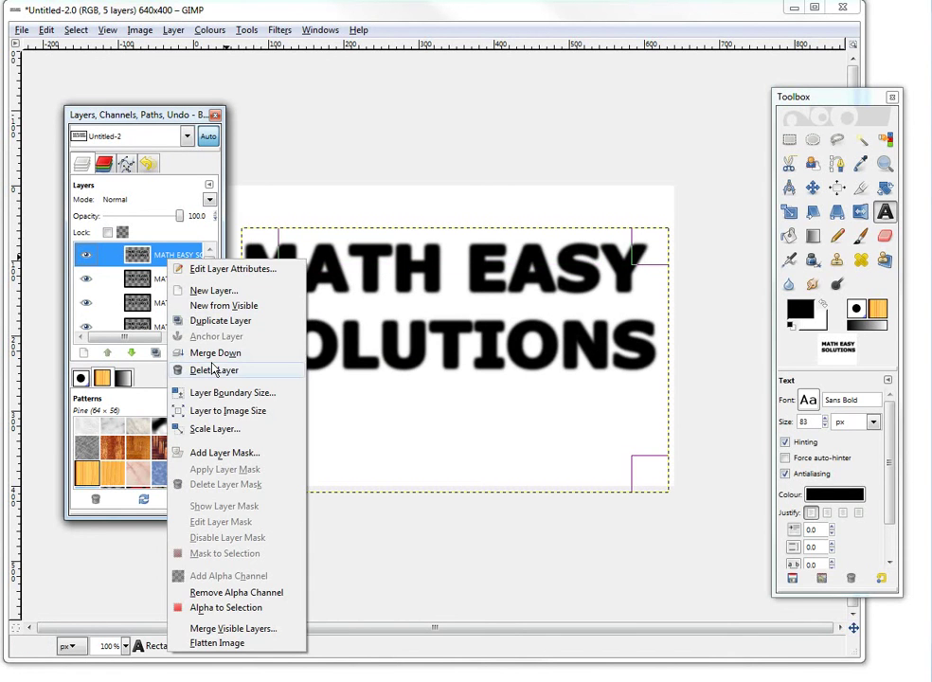
{"action": "left_click", "coordinate": [218, 352]}
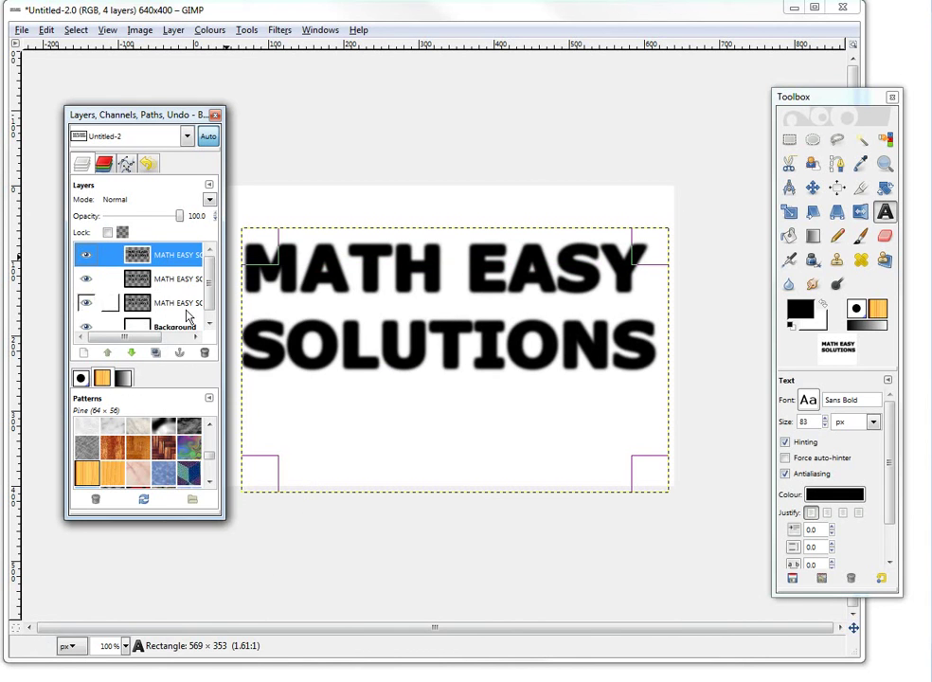
{"action": "right_click", "coordinate": [168, 265]}
{"action": "left_click", "coordinate": [219, 353]}
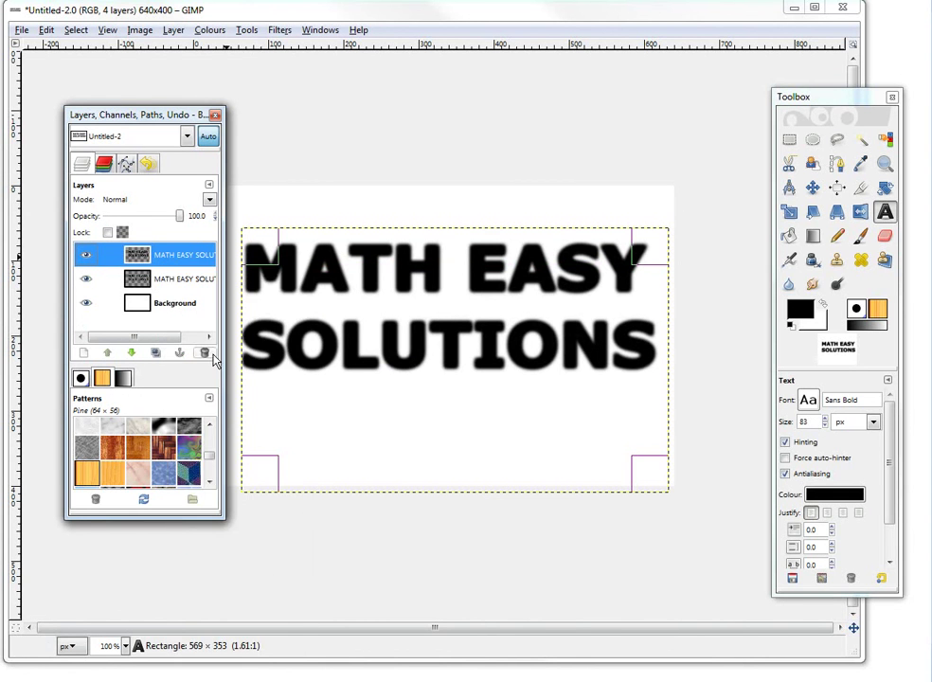
{"action": "right_click", "coordinate": [163, 267]}
{"action": "left_click", "coordinate": [202, 357]}
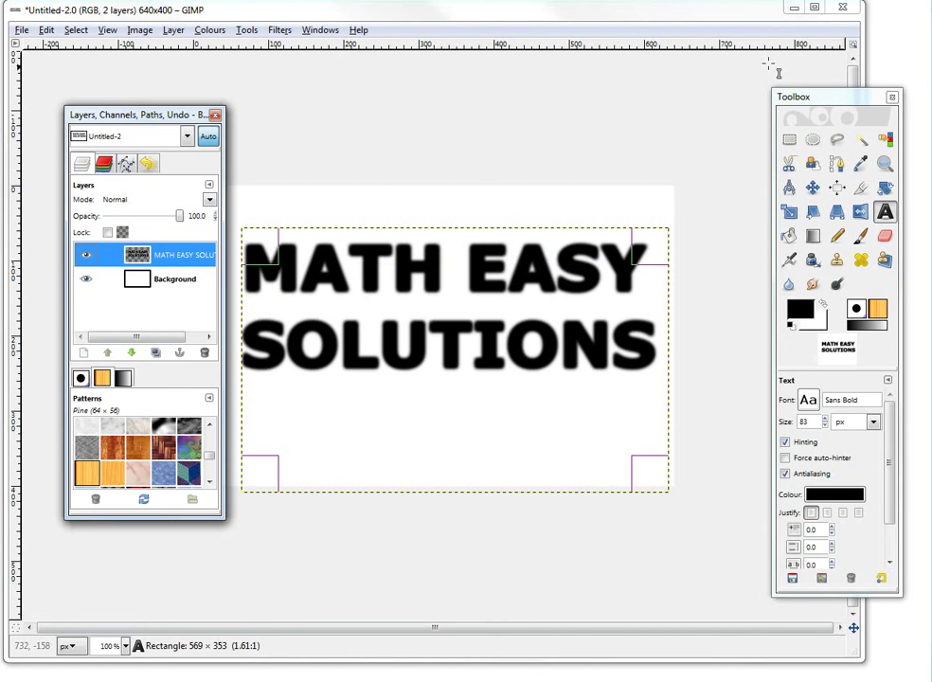
Step: Repeat the last Gaussian blur on the merged title and select its layer
{"action": "left_click", "coordinate": [279, 29]}
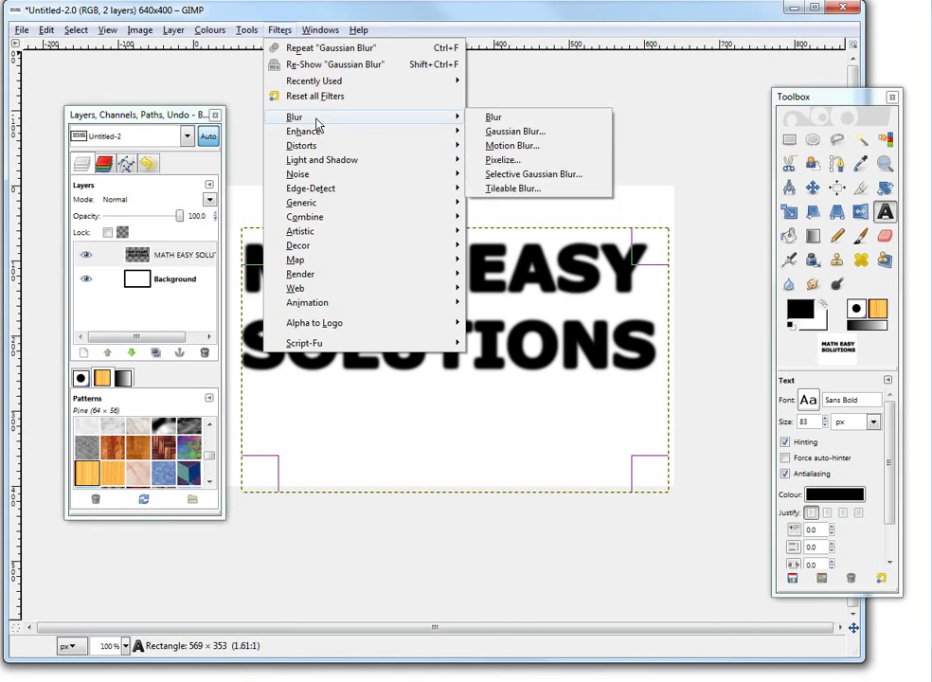
{"action": "left_click", "coordinate": [406, 23]}
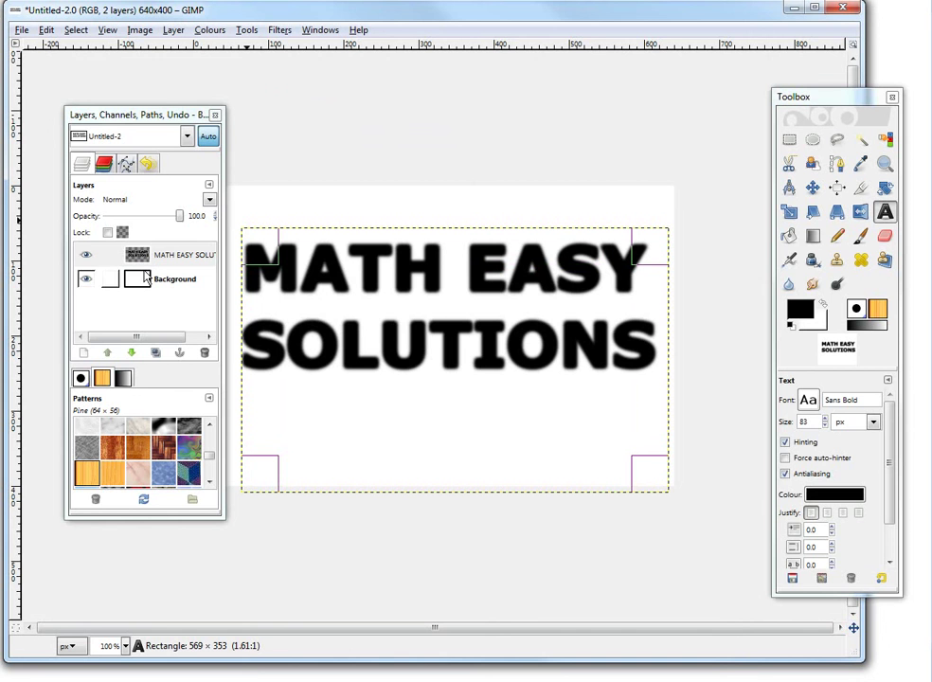
{"action": "left_click", "coordinate": [162, 262]}
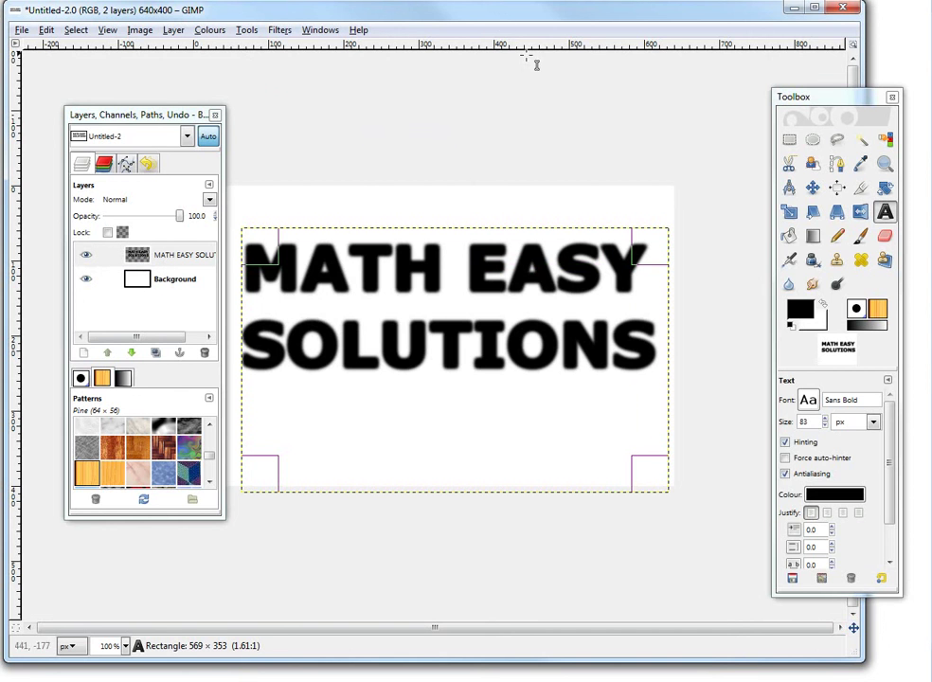